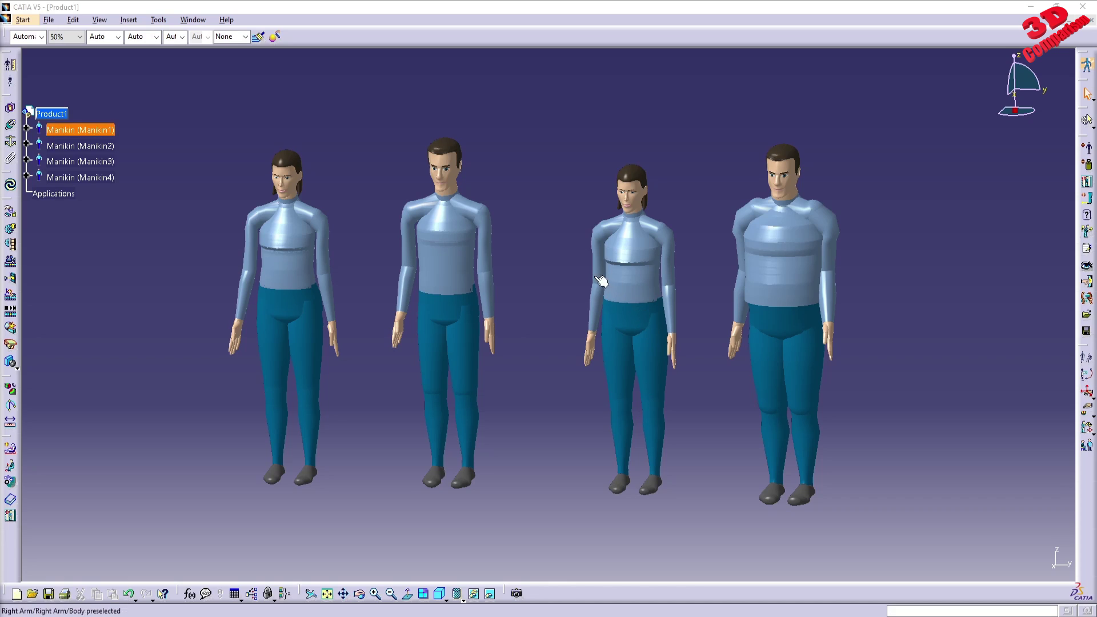
- Close the open product containing the four manikins
mouse_move(543, 306)
middle_mouse_down()
mouse_move(571, 262)
mouse_move(513, 298)
mouse_move(557, 291)
middle_mouse_up()
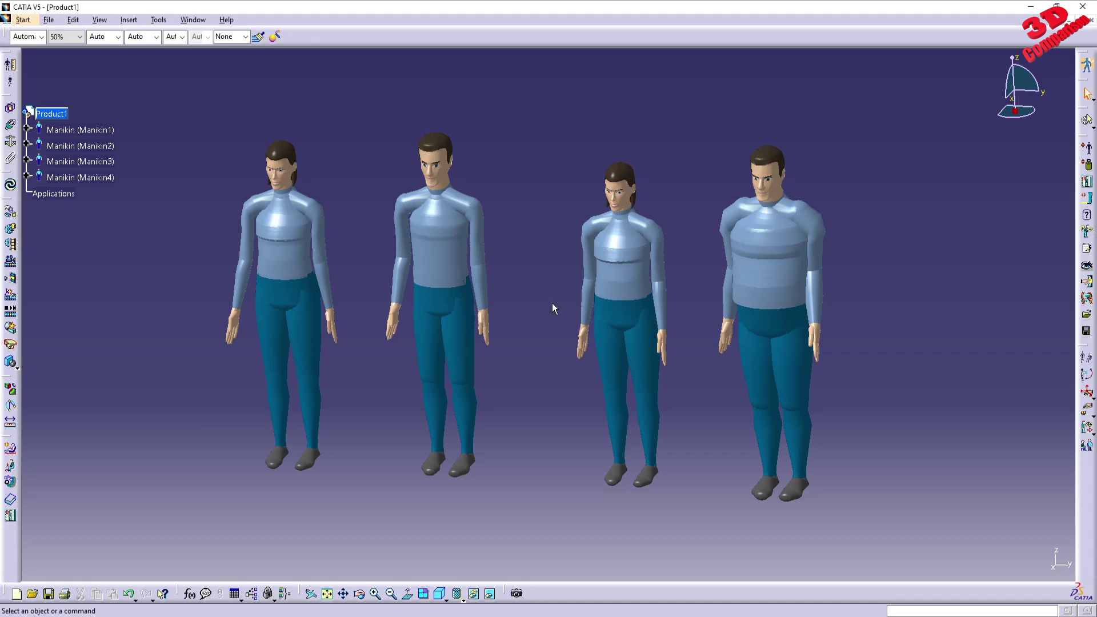
middle_click_drag(538, 296, 577, 265)
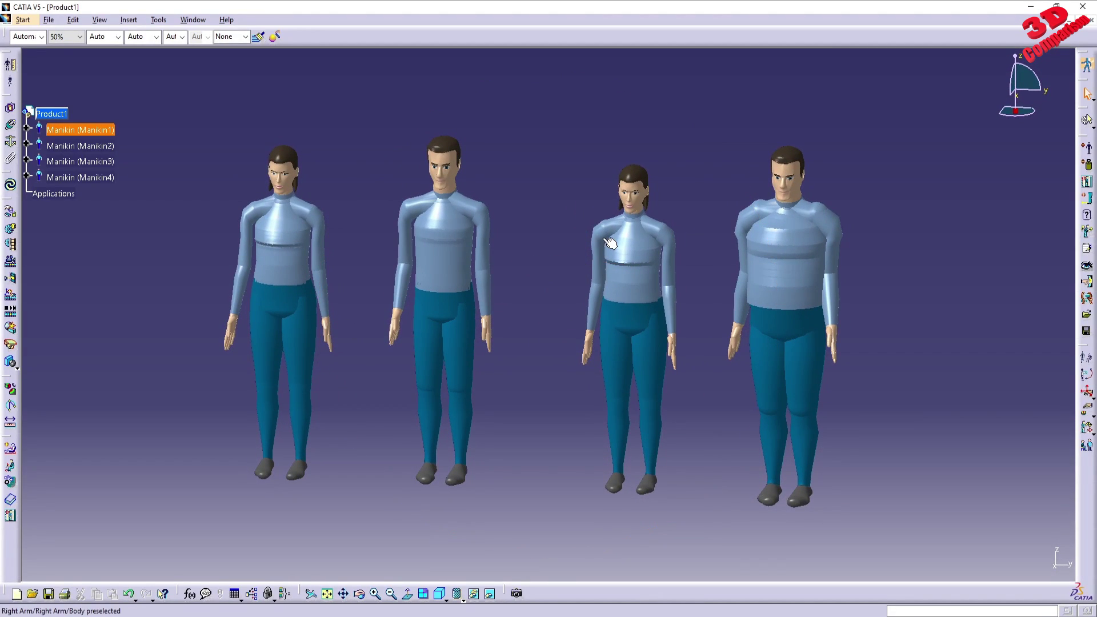
left_click(1091, 20)
left_click(582, 339)
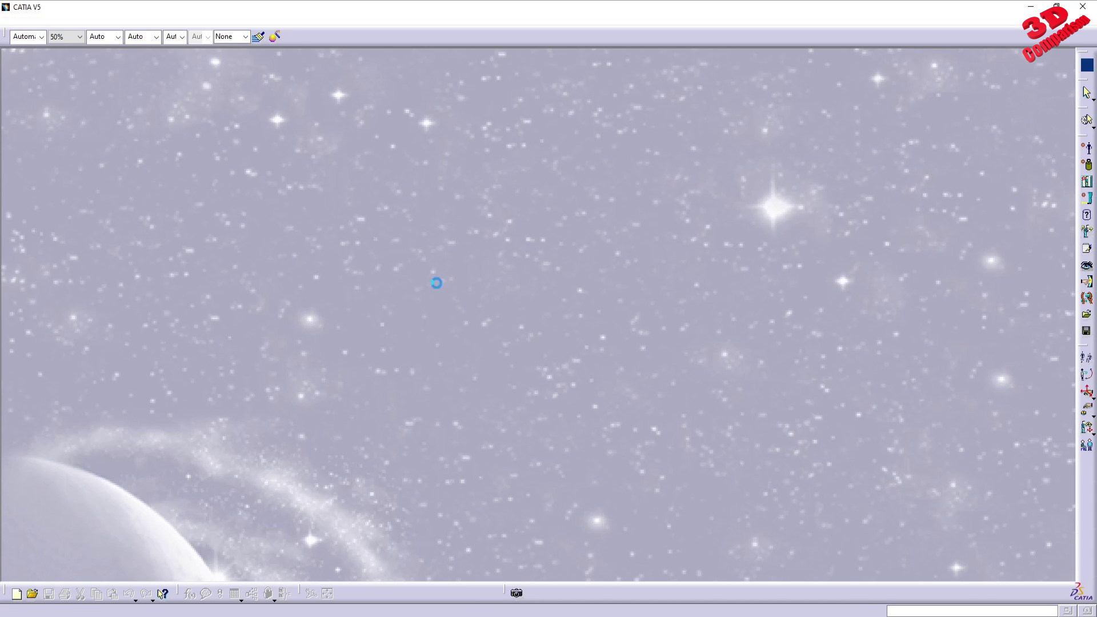
- Open the Human Builder workbench from Ergonomics Design & Analysis
left_click(11, 23)
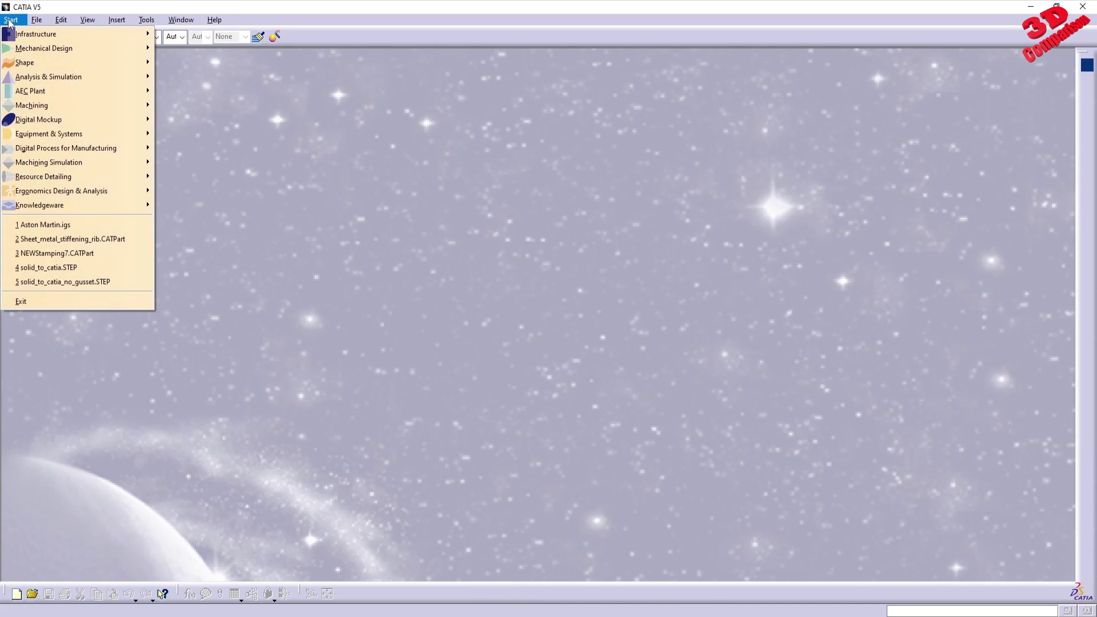
mouse_move(69, 197)
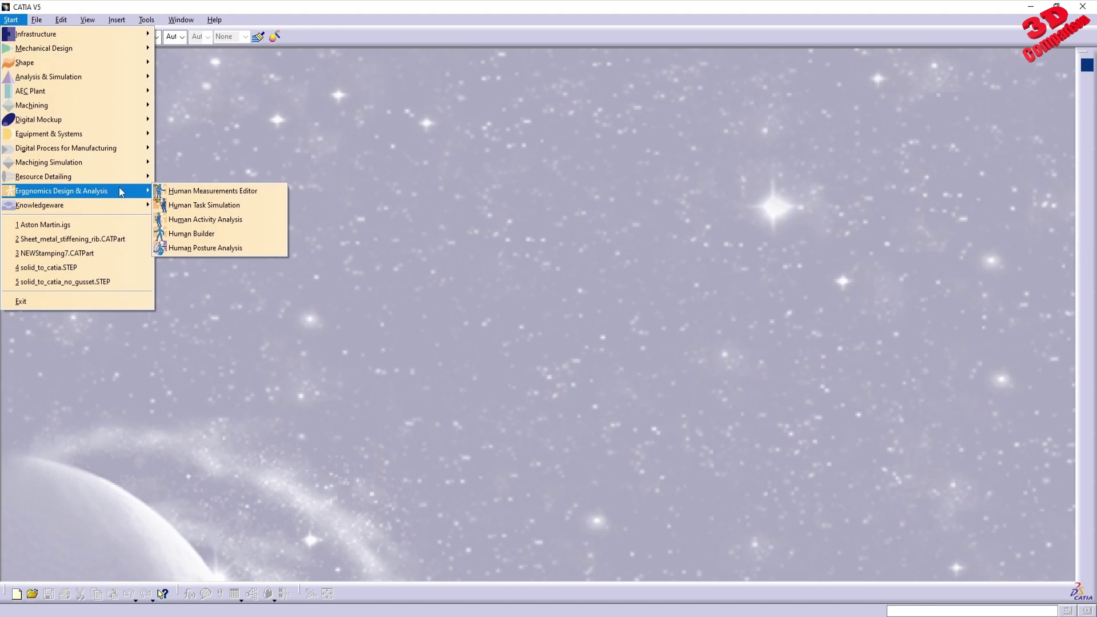
left_click(213, 236)
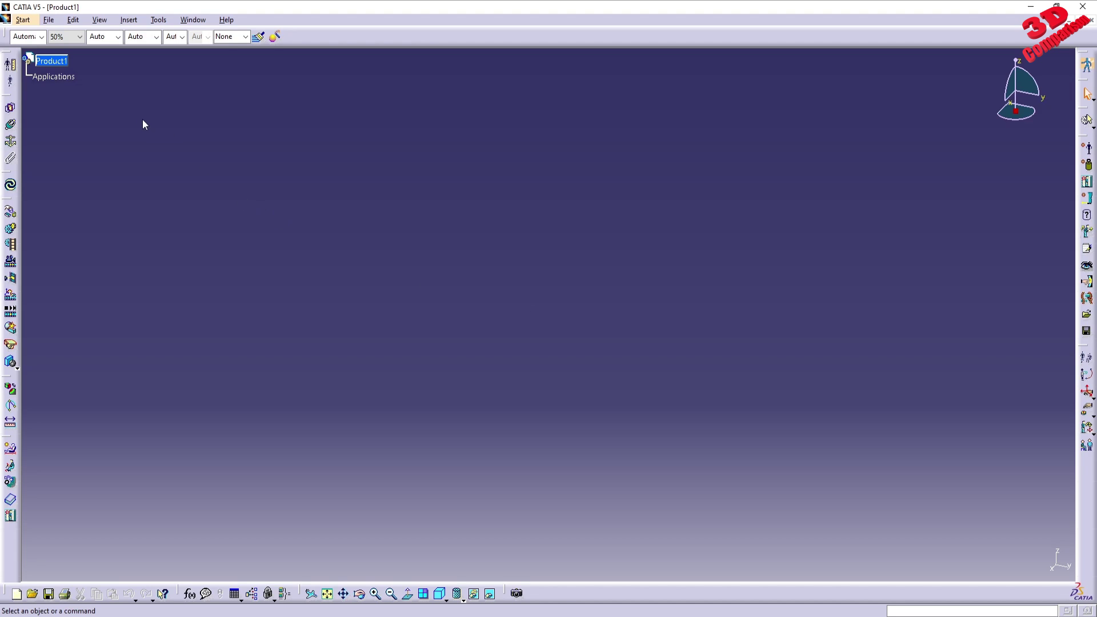
- Start a new manikin with Product1 as its father product, keeping the gender Man and the 50 percentile
left_click(1084, 149)
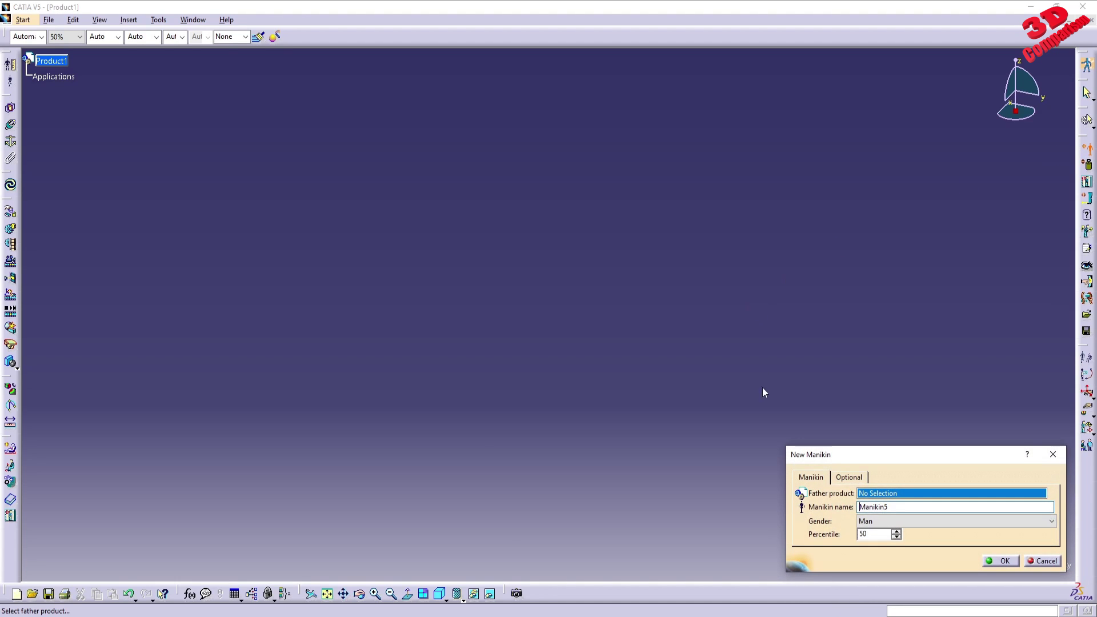
left_click_drag(860, 455, 676, 434)
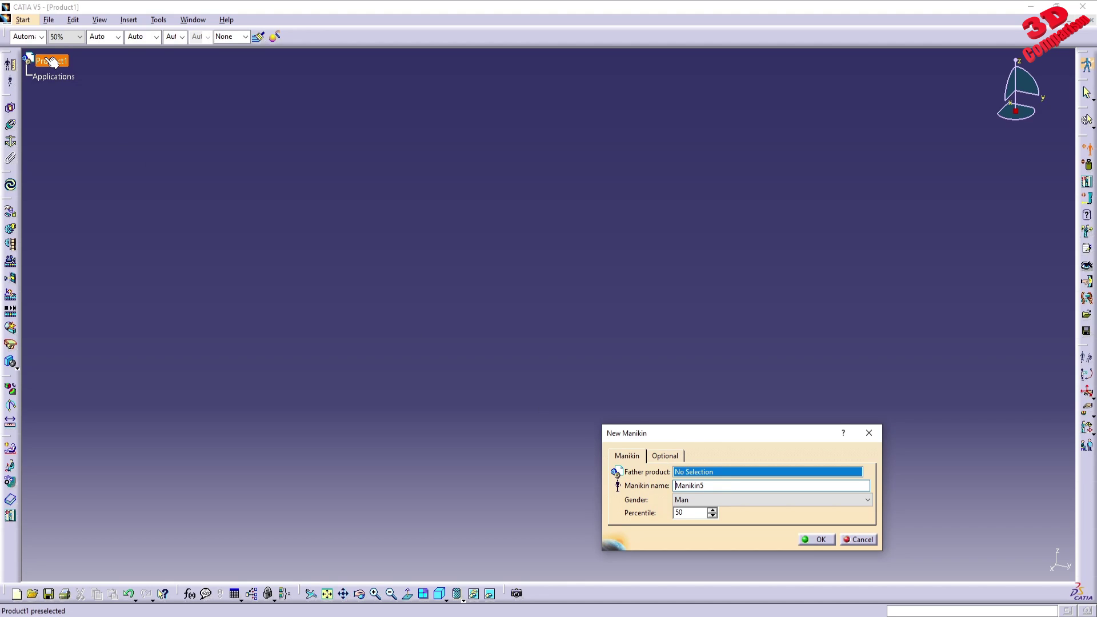
left_click(52, 61)
left_click(705, 485)
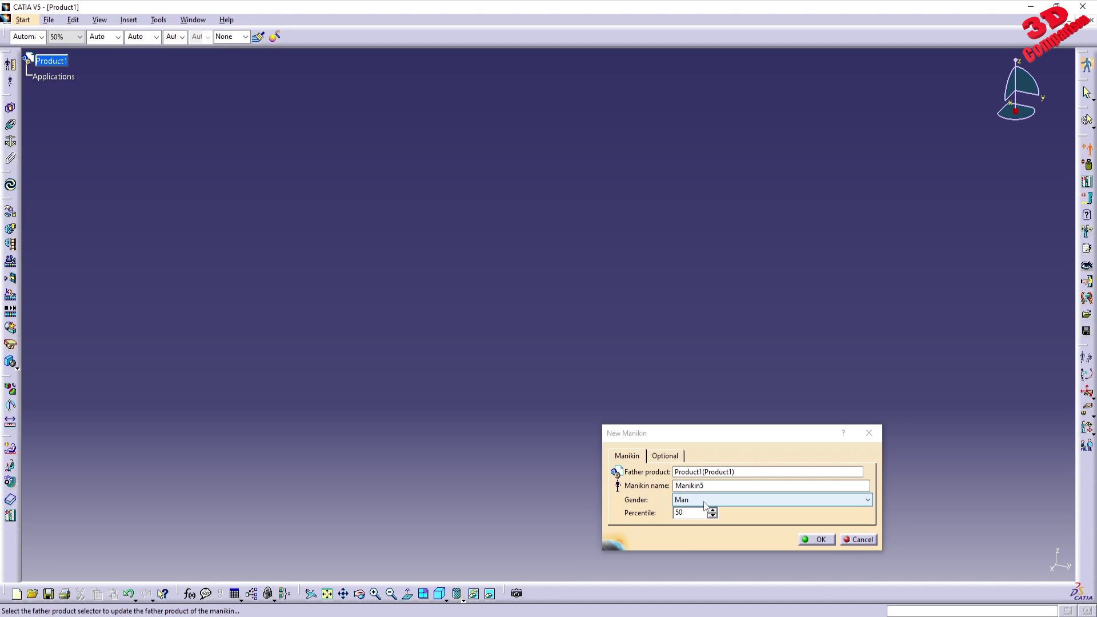
left_click(696, 500)
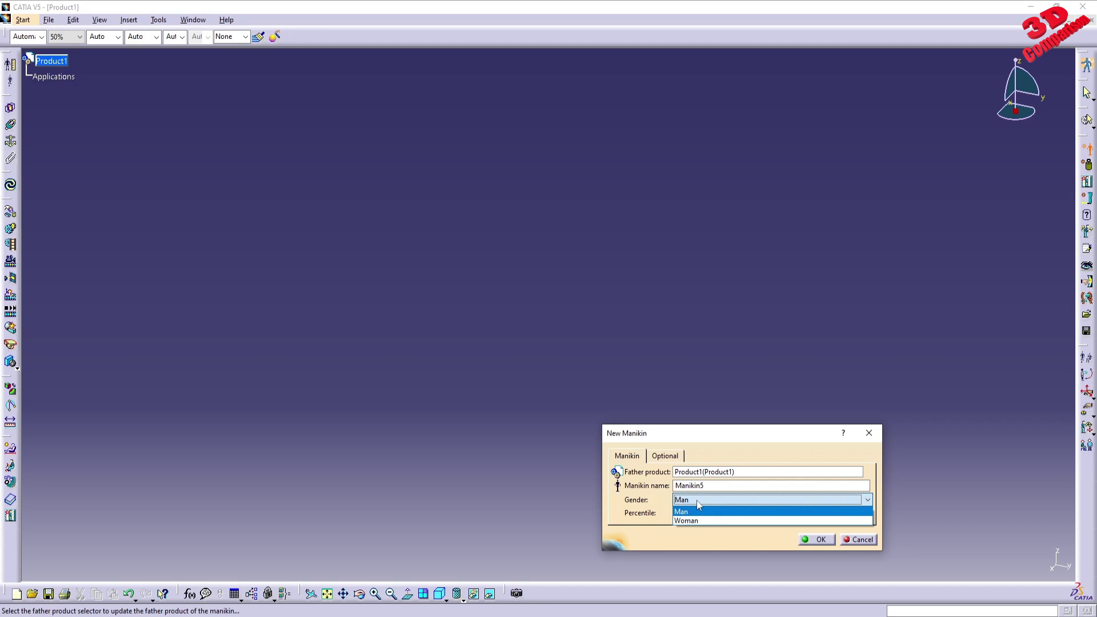
left_click(643, 517)
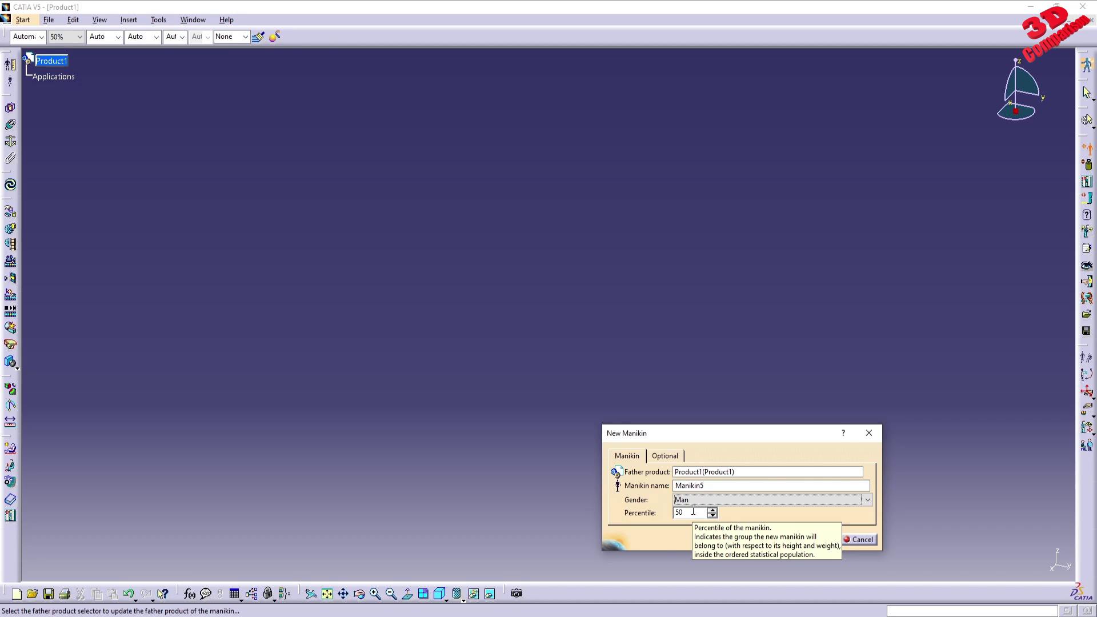
- Review the available population, model and referential options for the new manikin
left_click(667, 455)
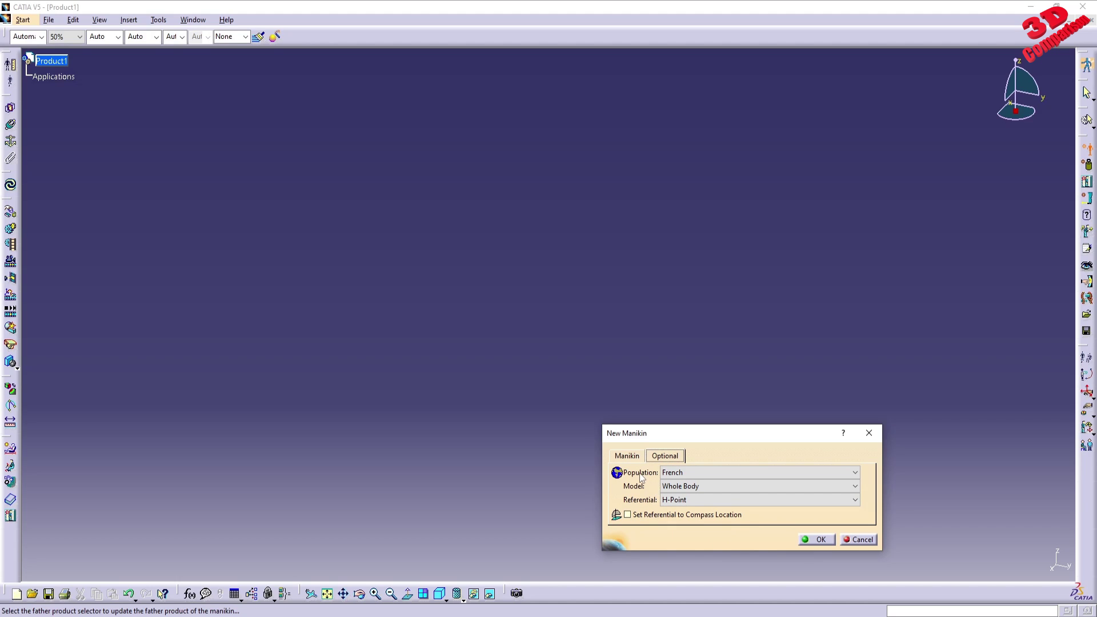
left_click(696, 473)
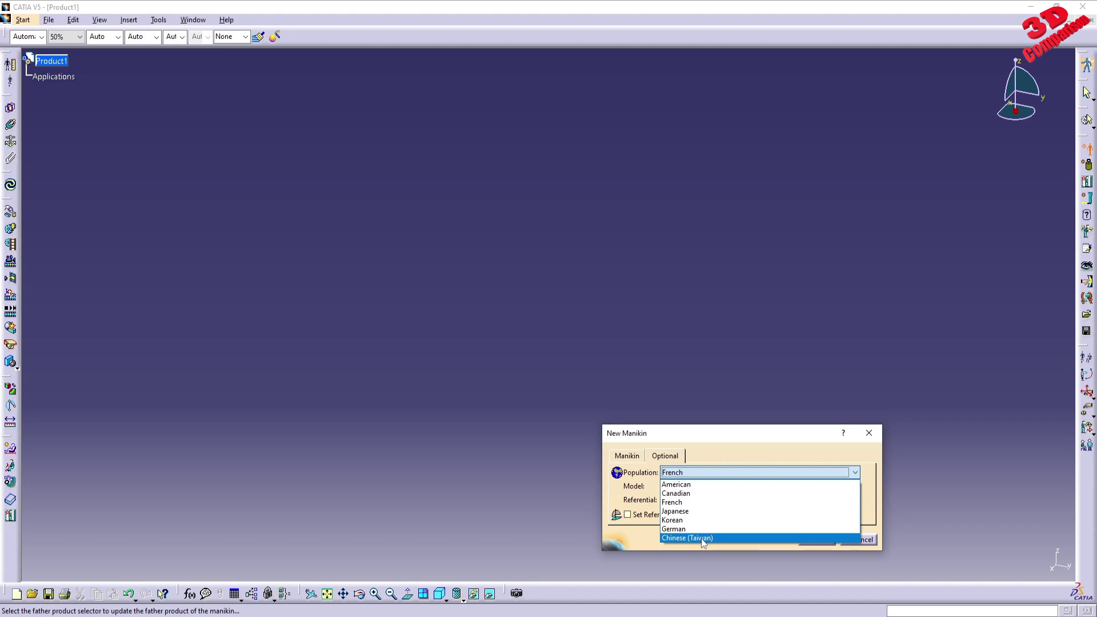
left_click(712, 476)
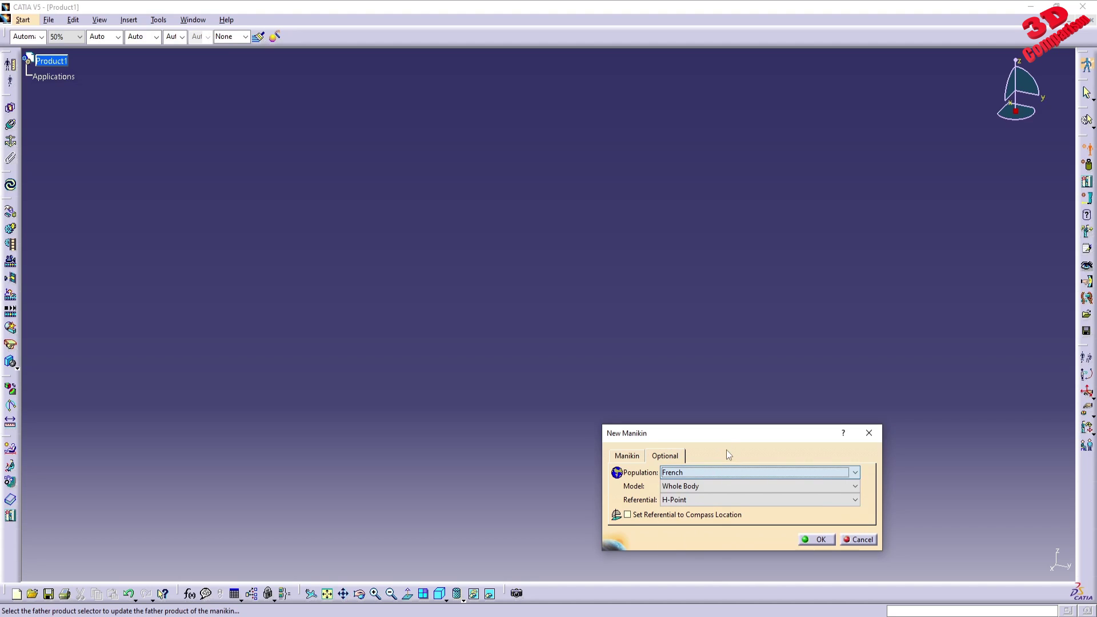
left_click(680, 489)
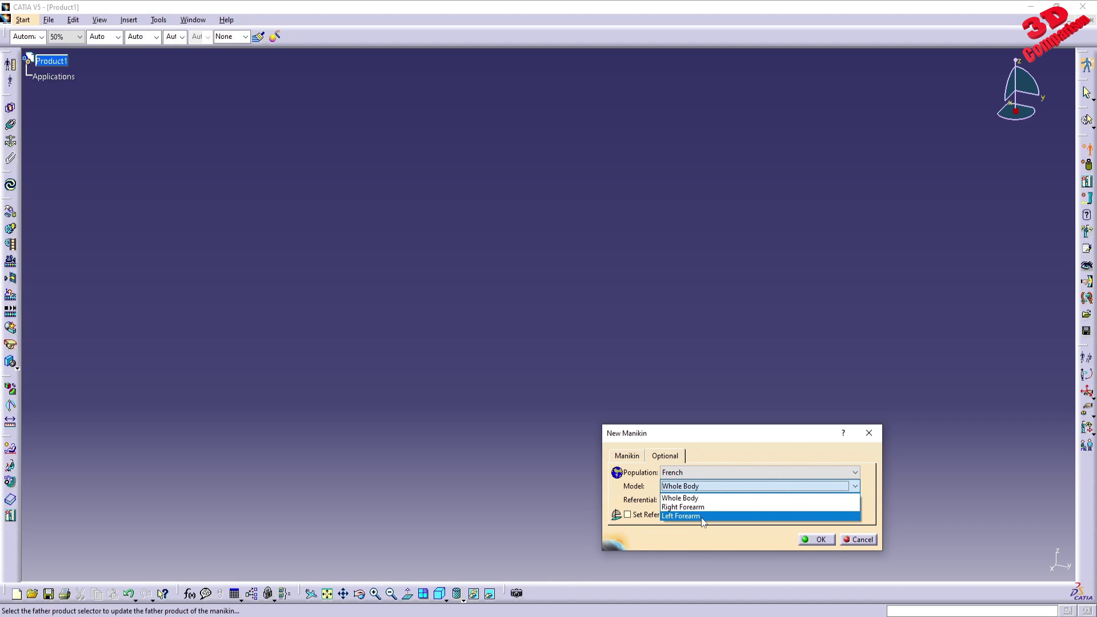
left_click(702, 497)
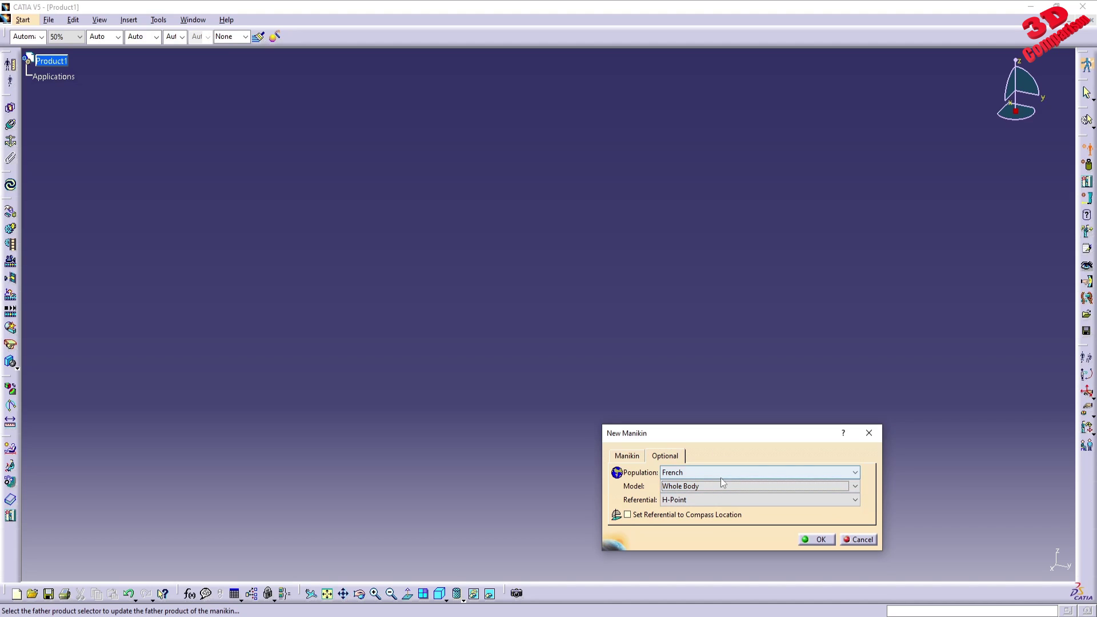
left_click(692, 501)
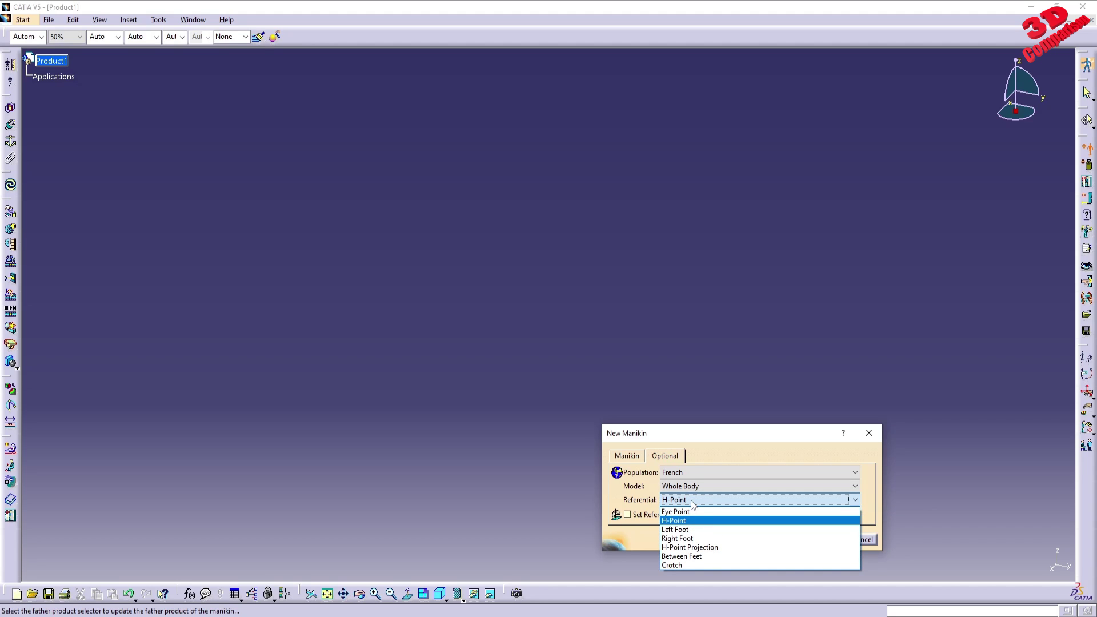
left_click(692, 501)
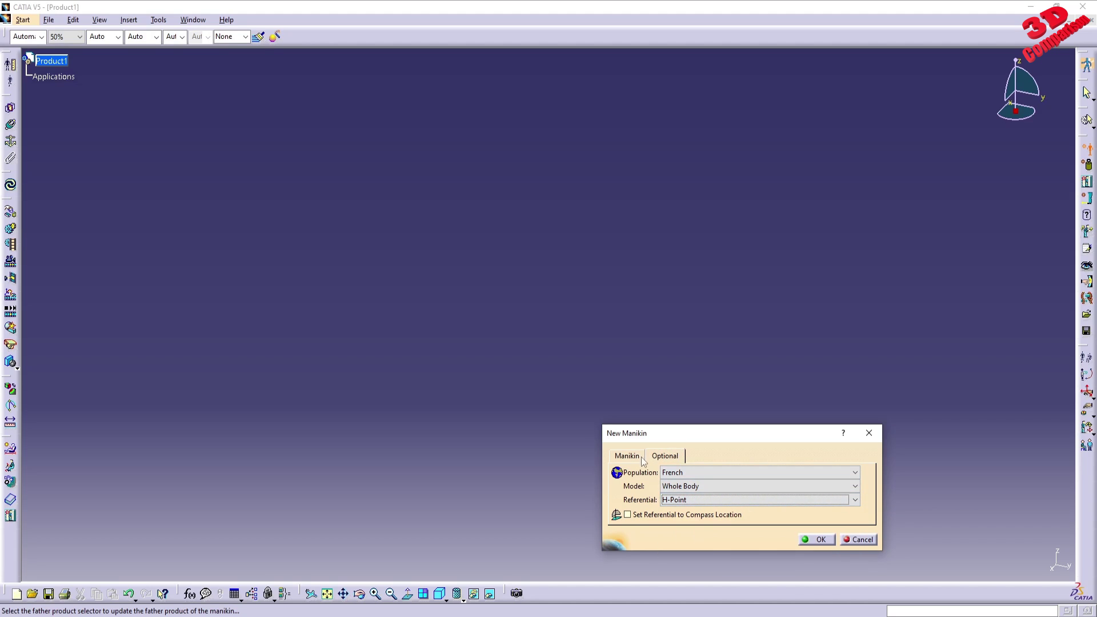
- Set the population to American and create the manikin with the Whole Body model and H-Point referential
left_click(711, 473)
left_click(687, 485)
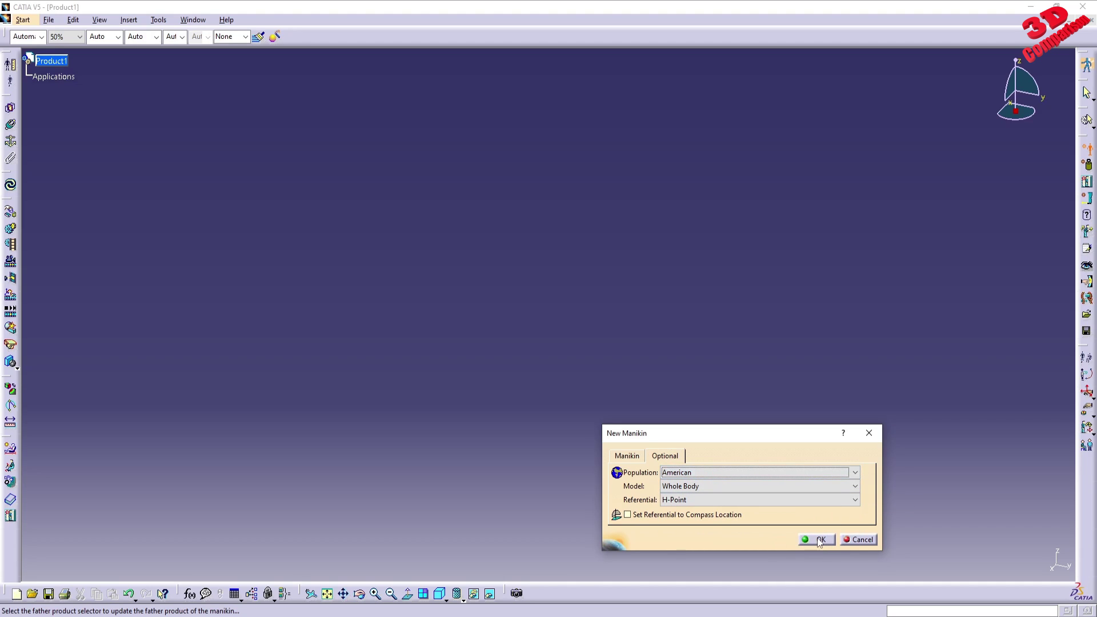
left_click(627, 455)
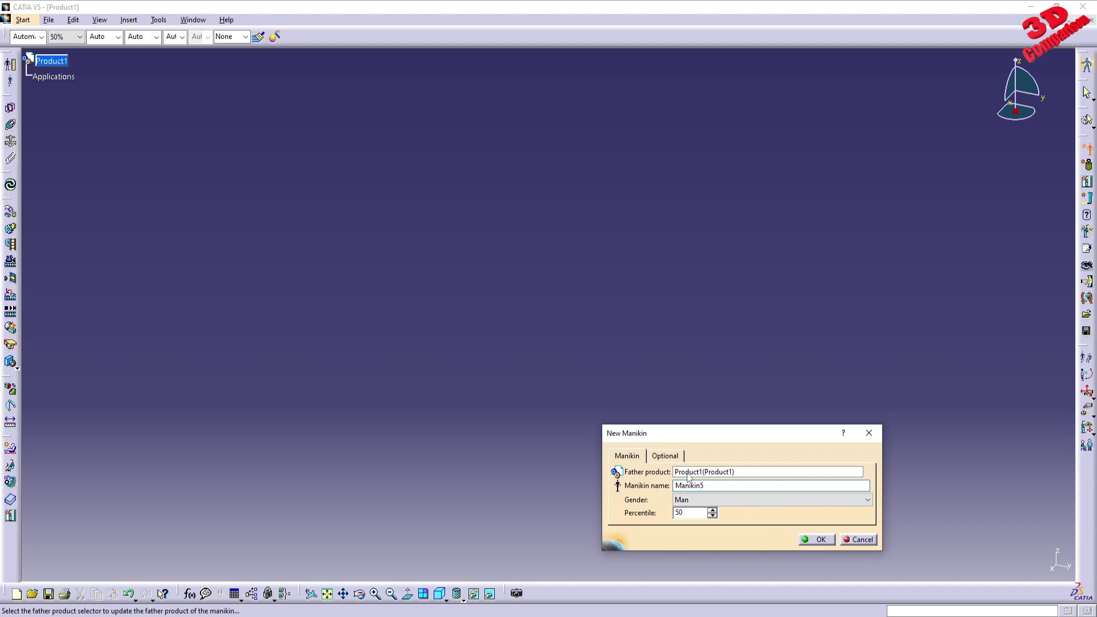
left_click(820, 540)
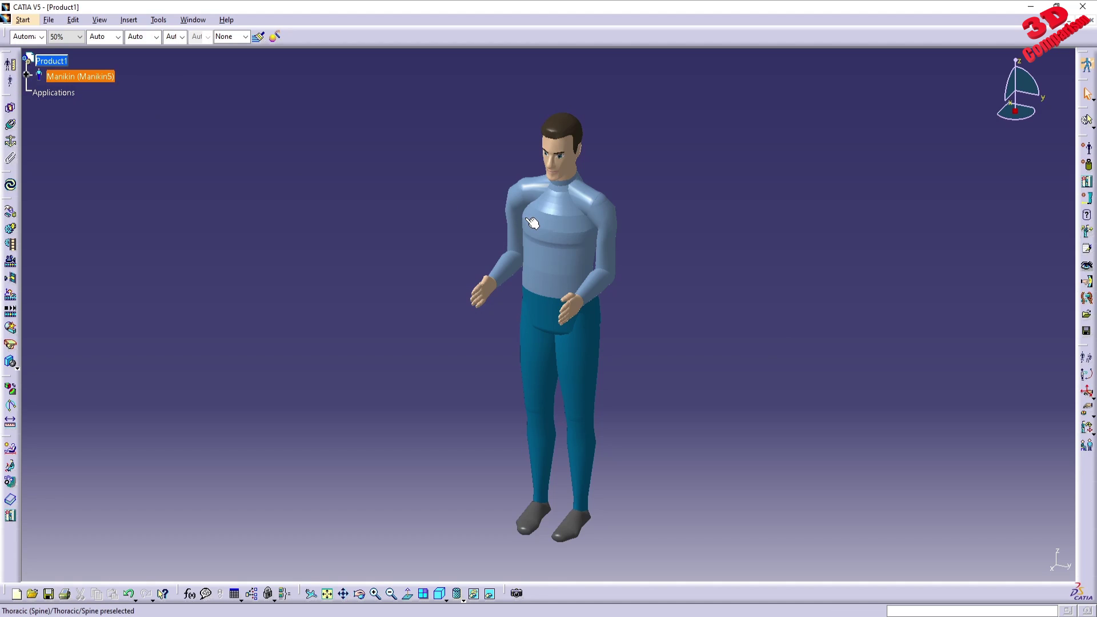
- In the Human Measurements Editor, change the manikin's gender to woman and its population to Japanese
left_click(13, 67)
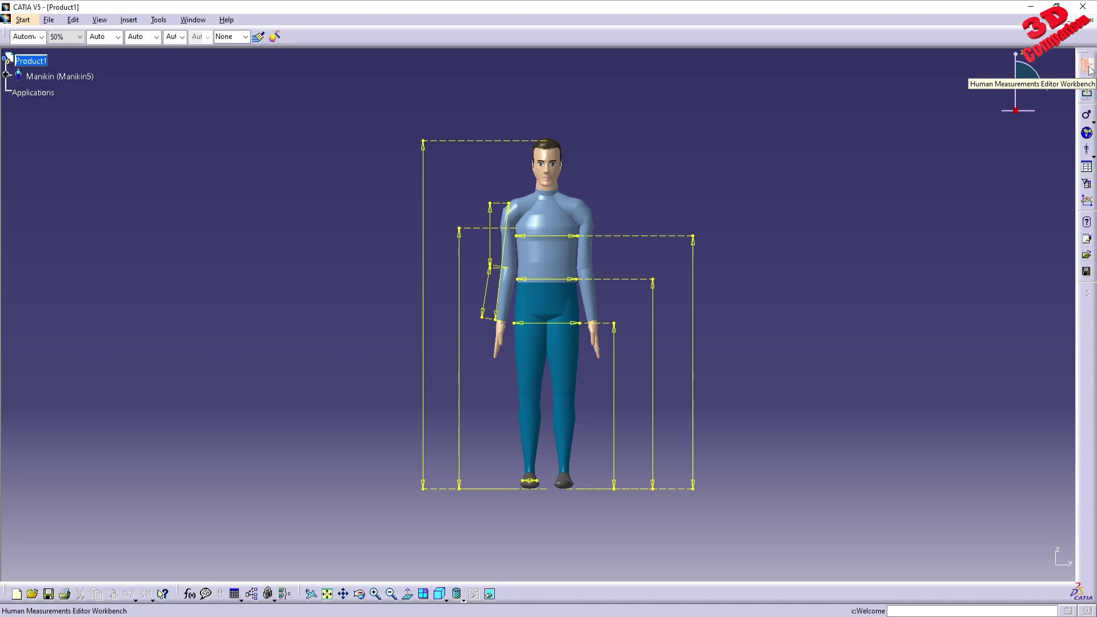
left_click(1087, 131)
left_click(1085, 131)
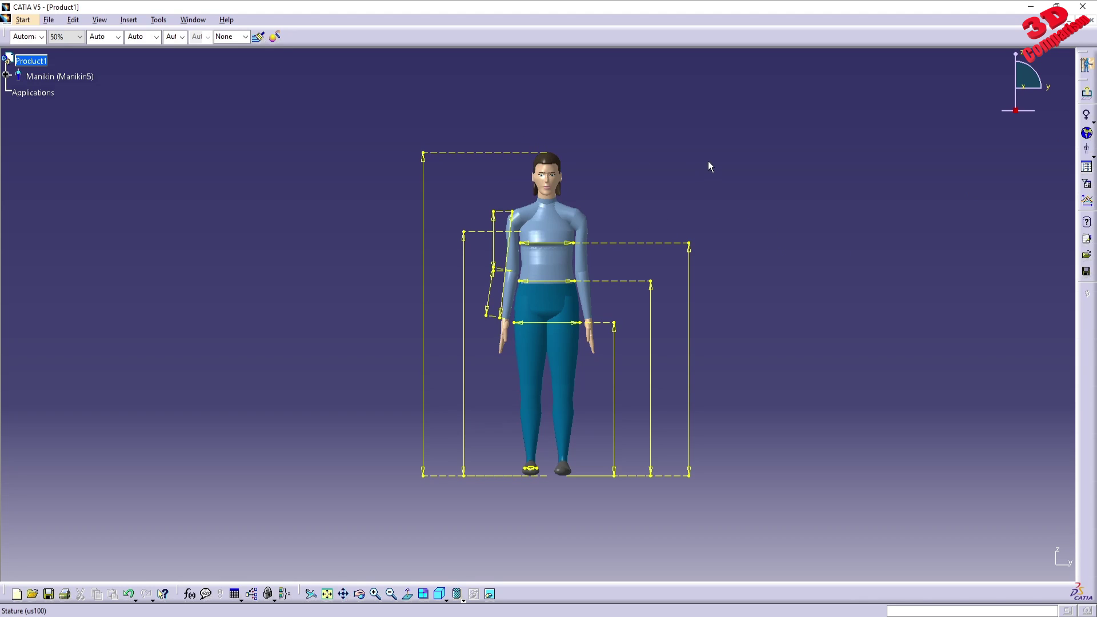
left_click(1087, 134)
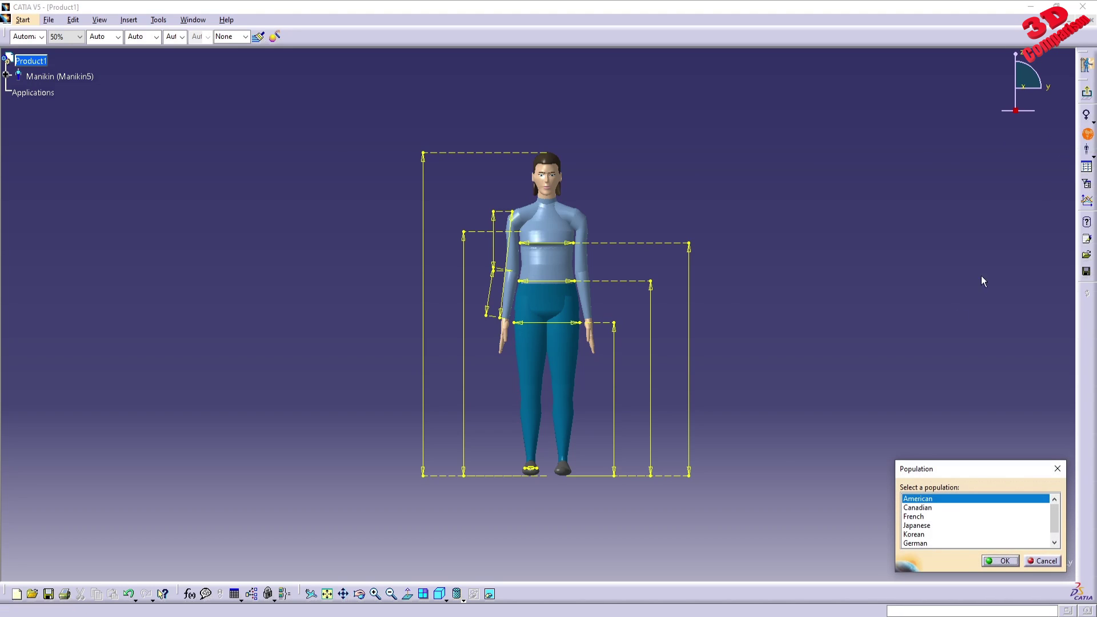
double_click(920, 525)
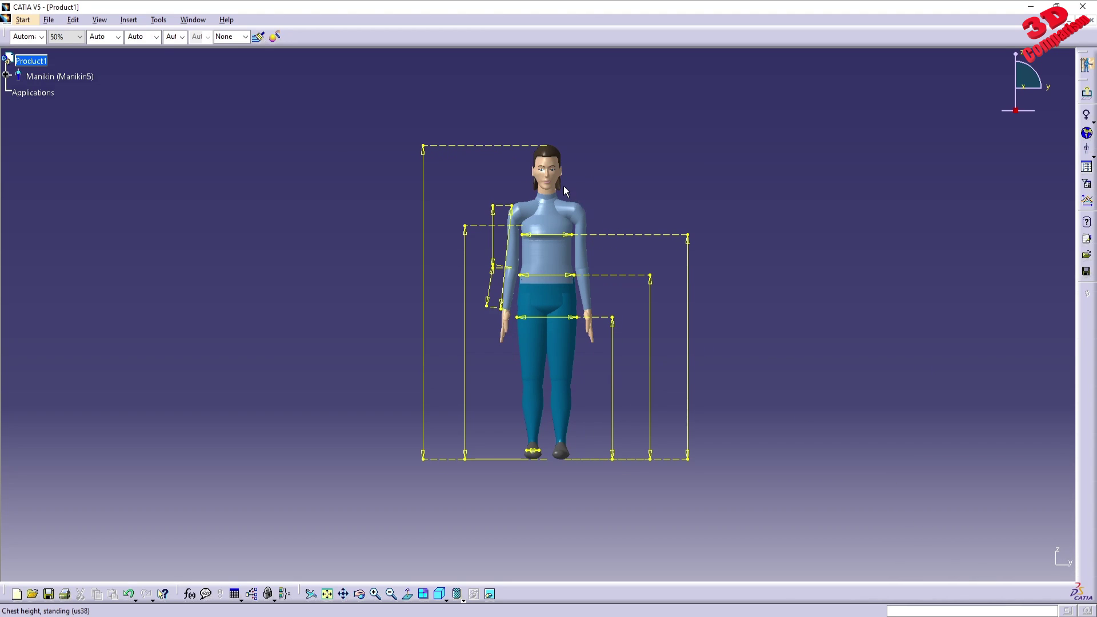
- Switch the manikin's Stature variable to Manual management and set its value to 1750 mm
left_click(424, 152)
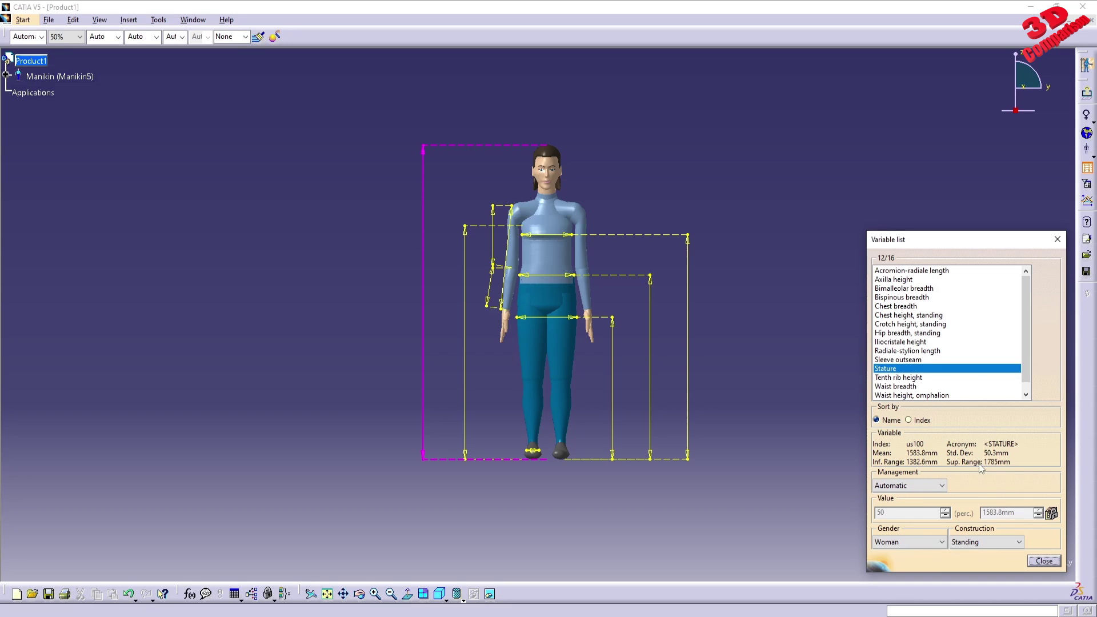
left_click(913, 486)
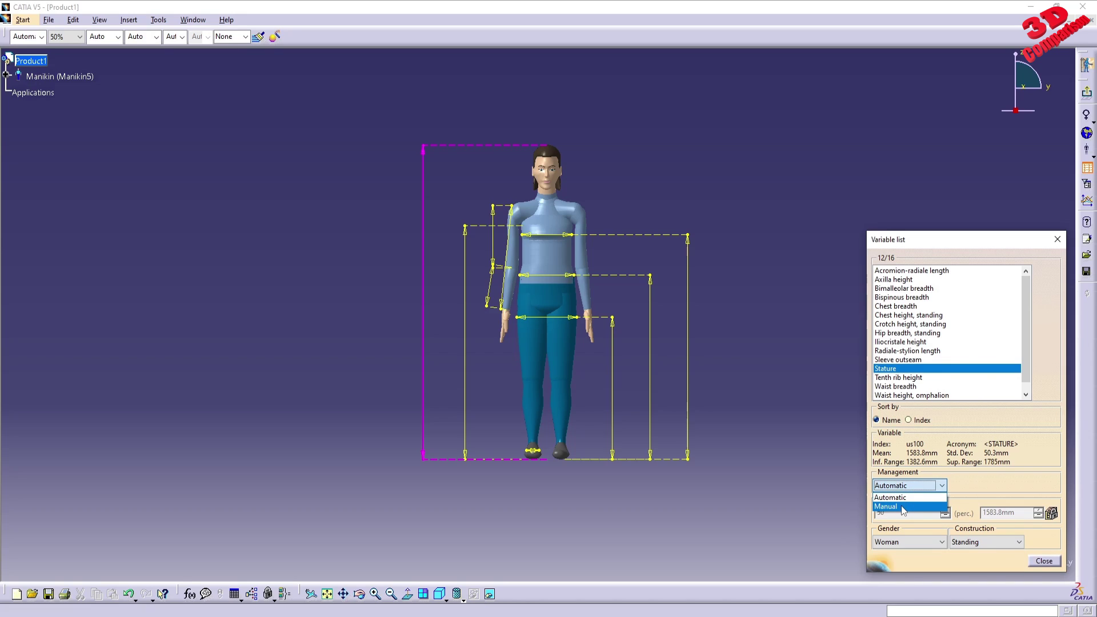
left_click(902, 509)
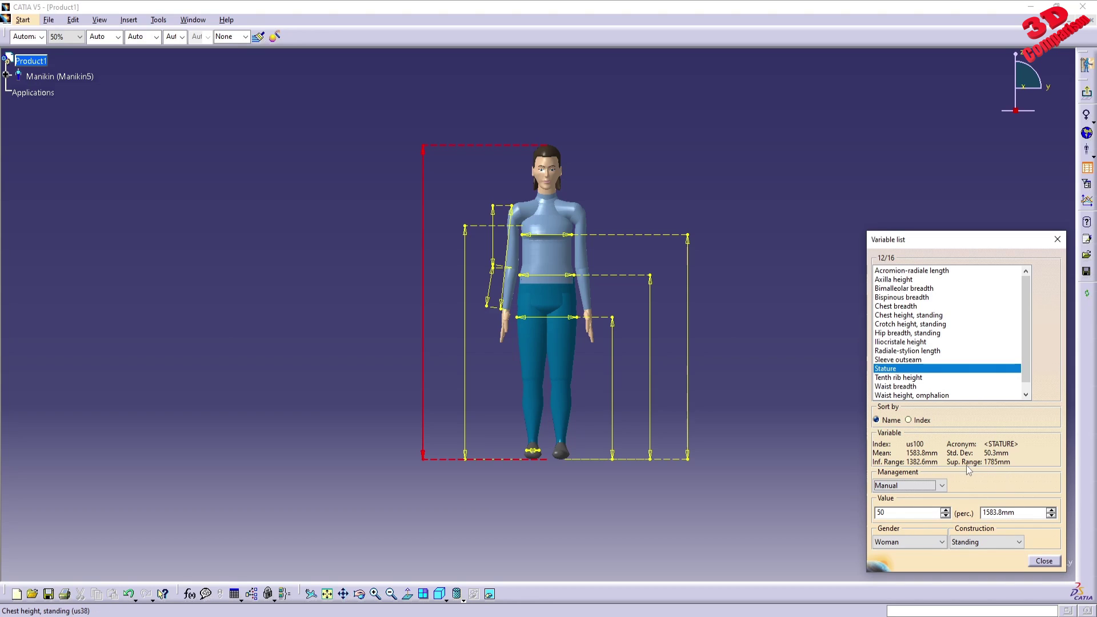
left_click(1020, 513)
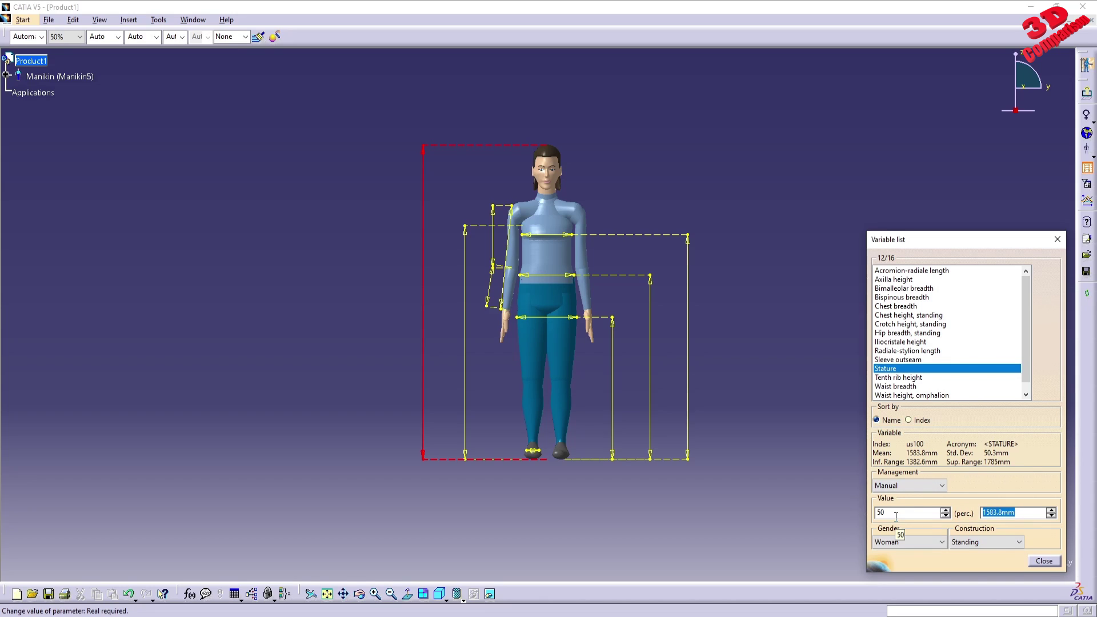
type("1750")
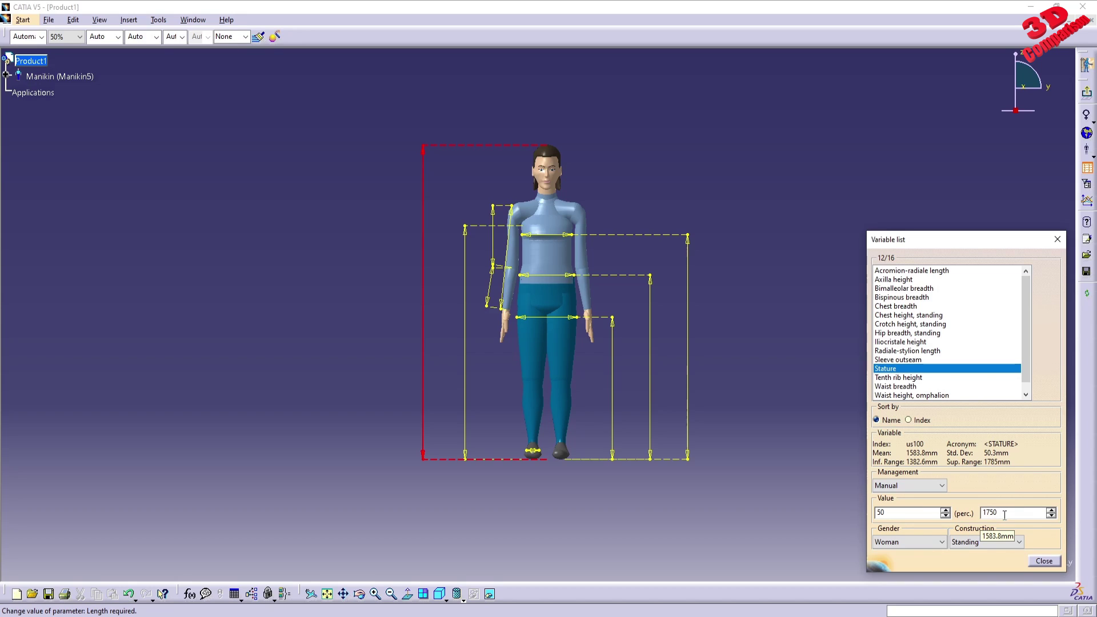
key("Tab")
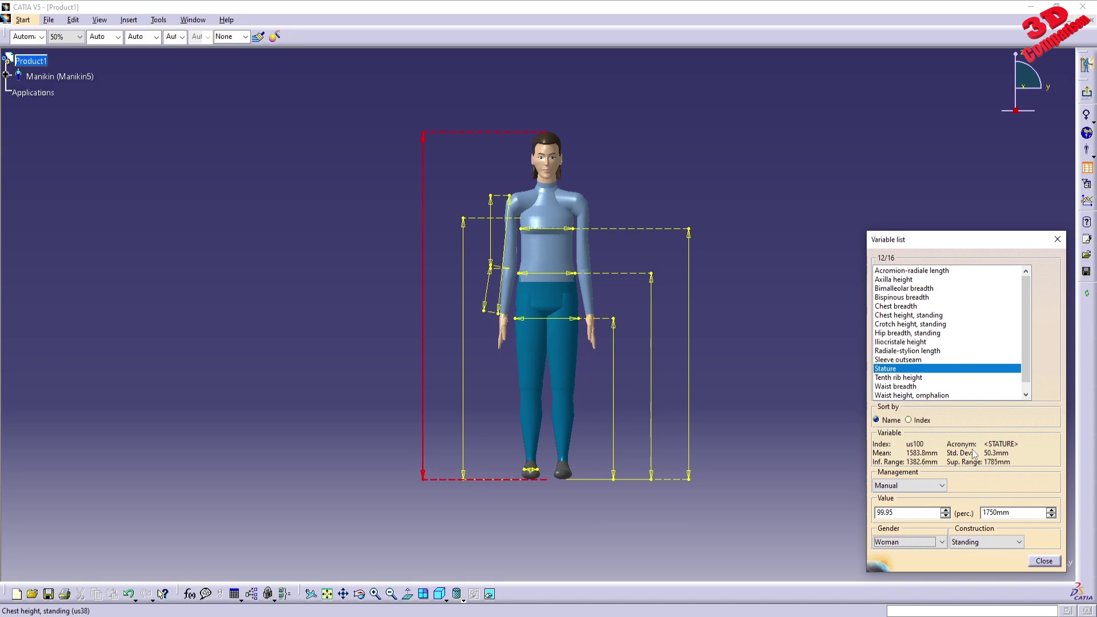
- Try to set the manikin's stature to 2000 mm
double_click(1025, 513)
type("2000")
key("Return")
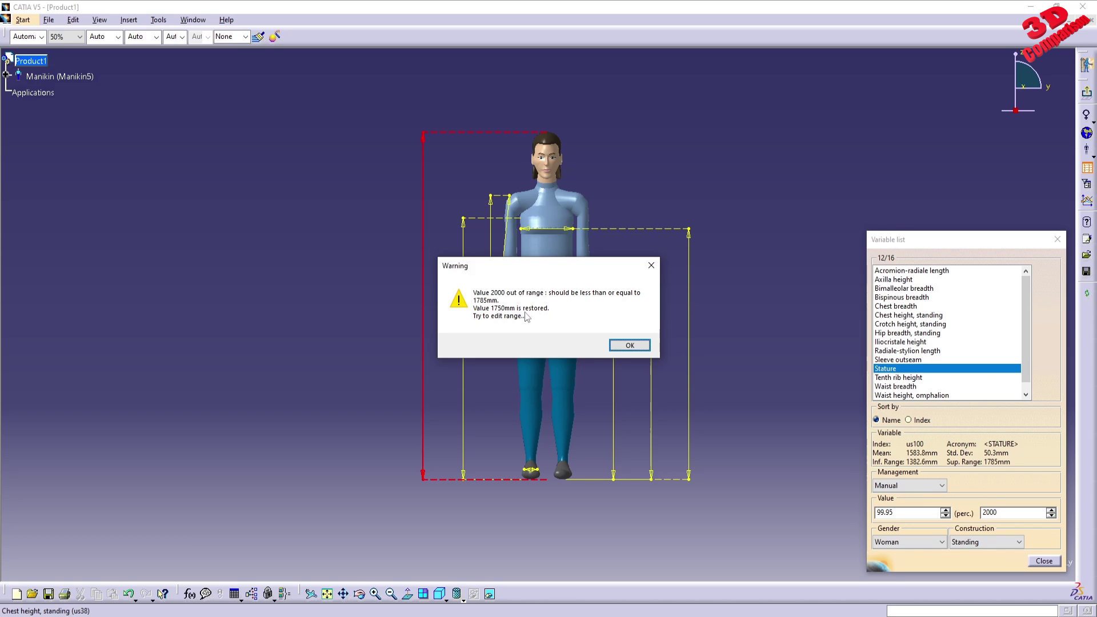
left_click(629, 345)
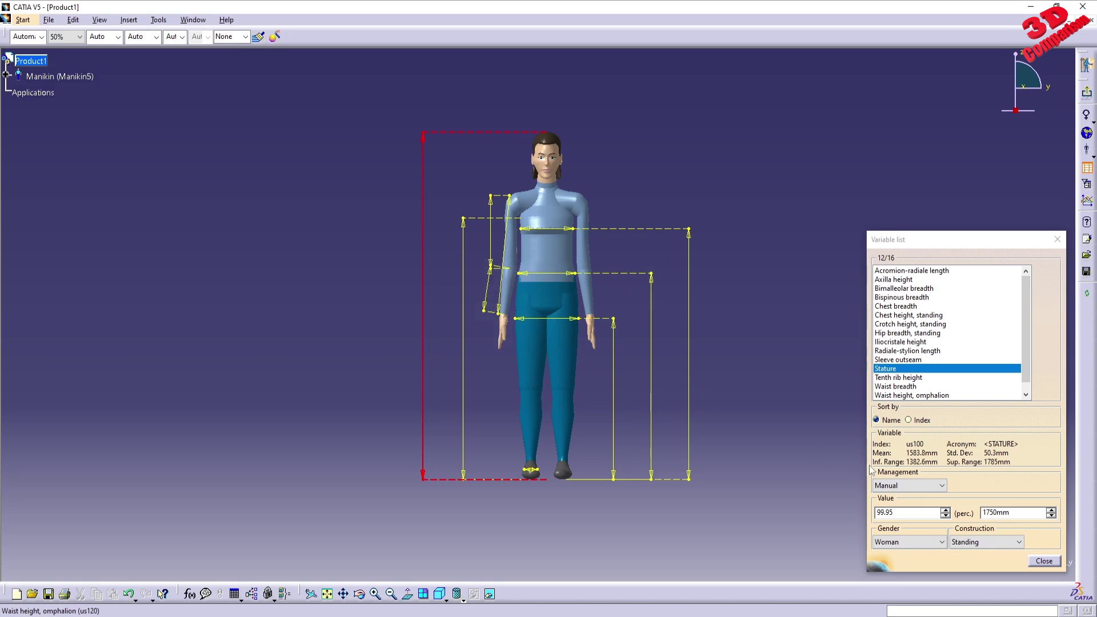
- Close the variable list and change the woman manikin's population to American
left_click(1044, 561)
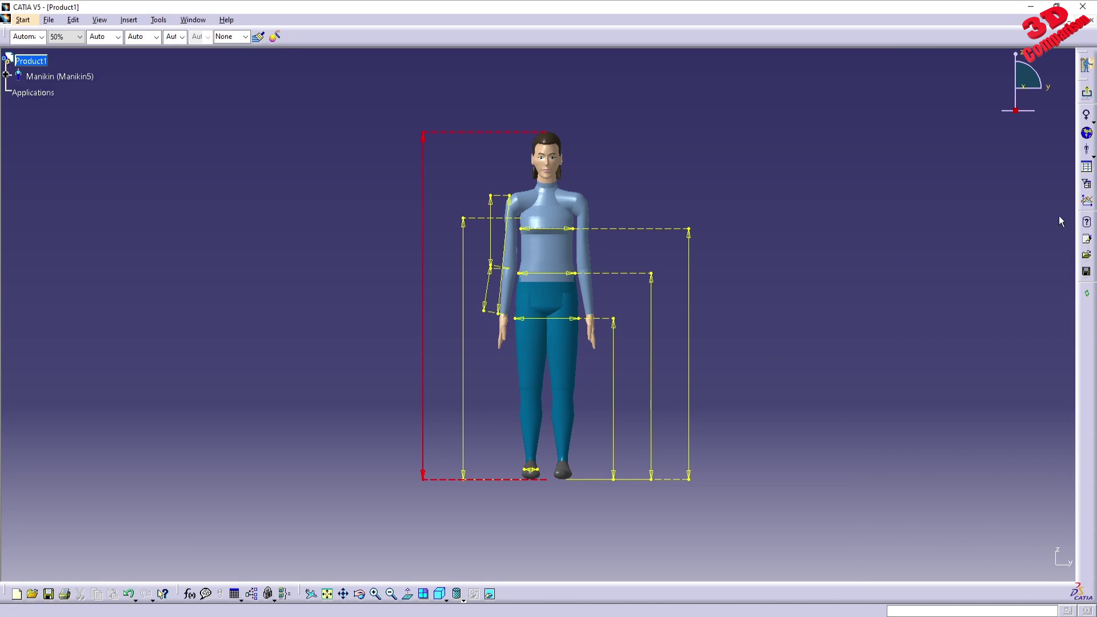
left_click(1087, 134)
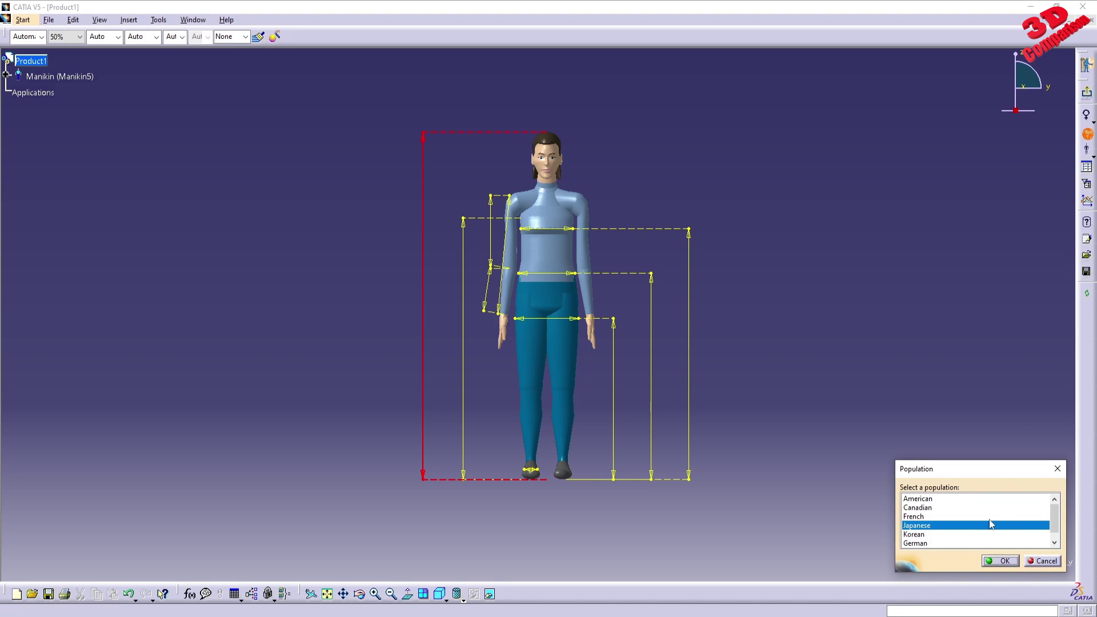
left_click(934, 498)
left_click(999, 561)
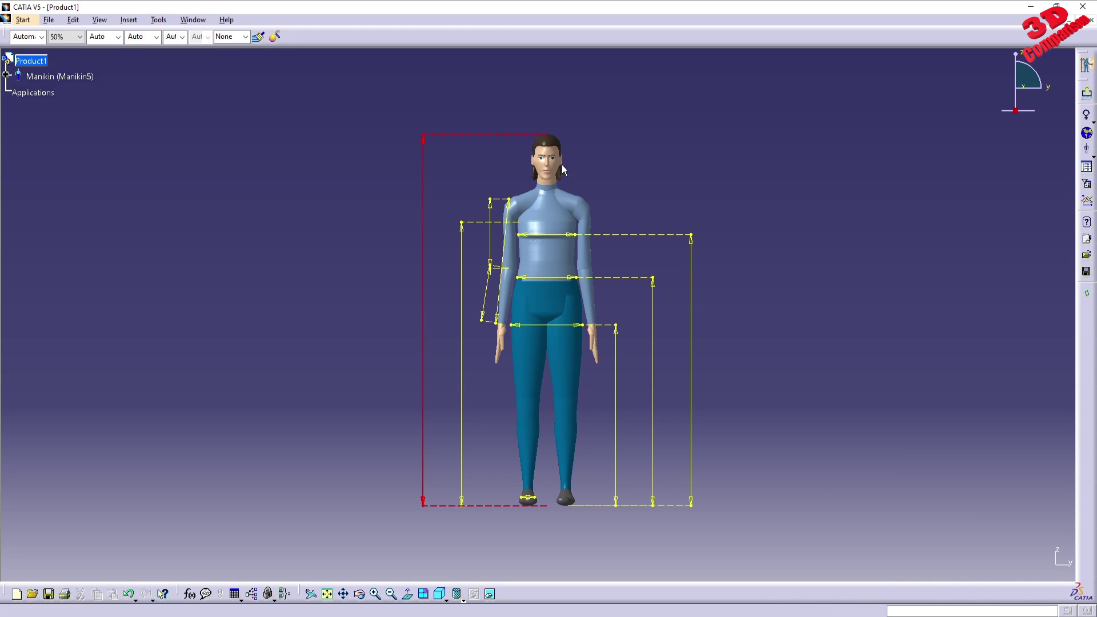
- Try to set the American woman manikin's Stature variable to 2000 mm
double_click(423, 259)
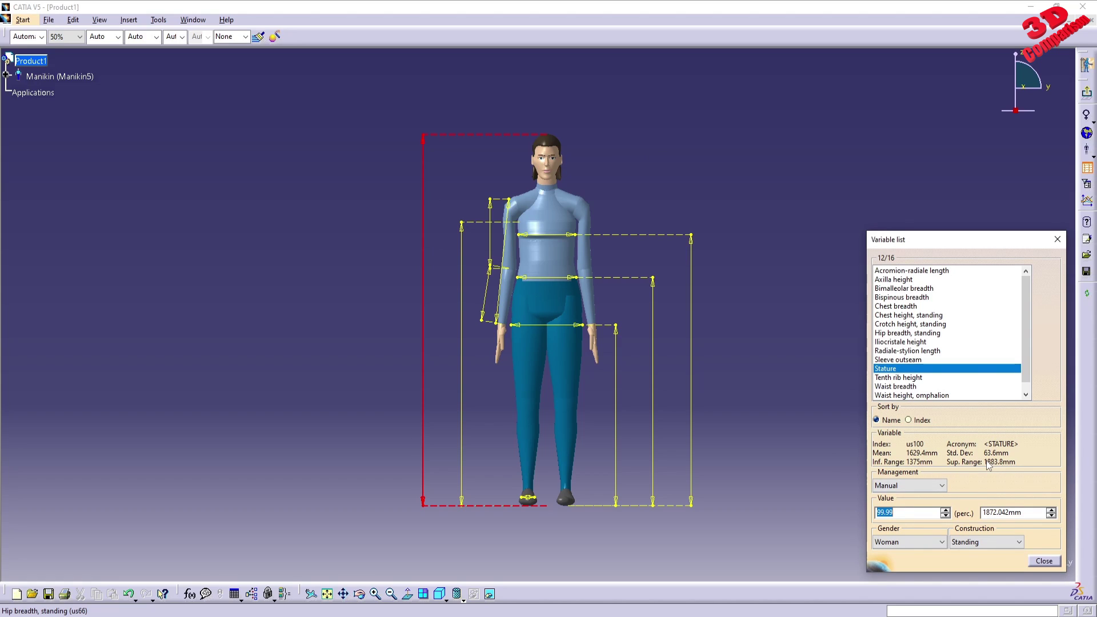
double_click(1026, 513)
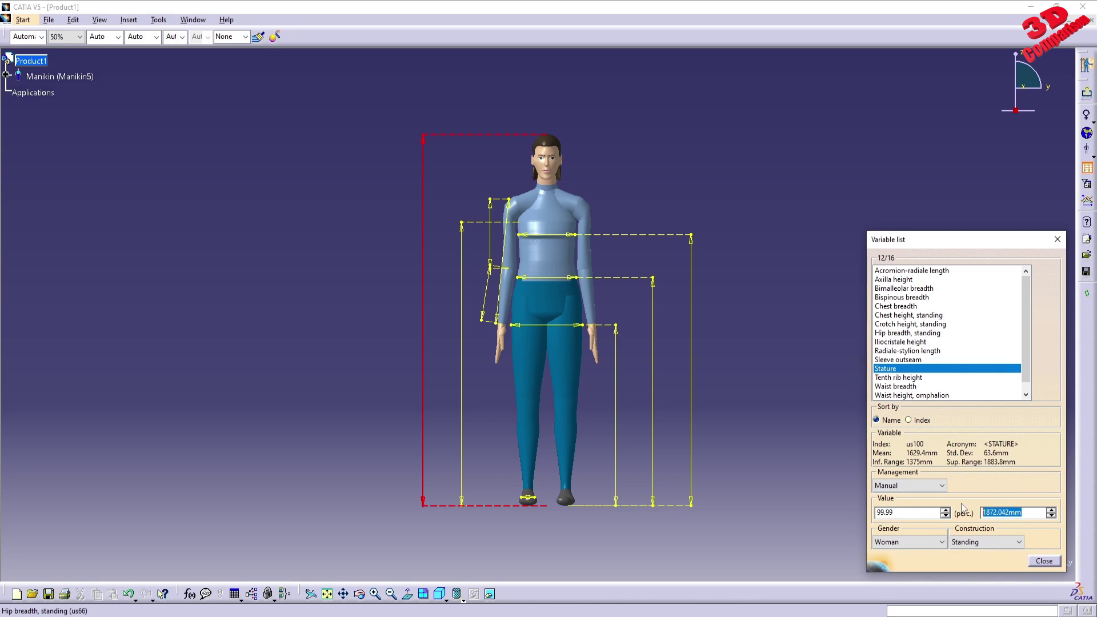
type("2000")
key("Return")
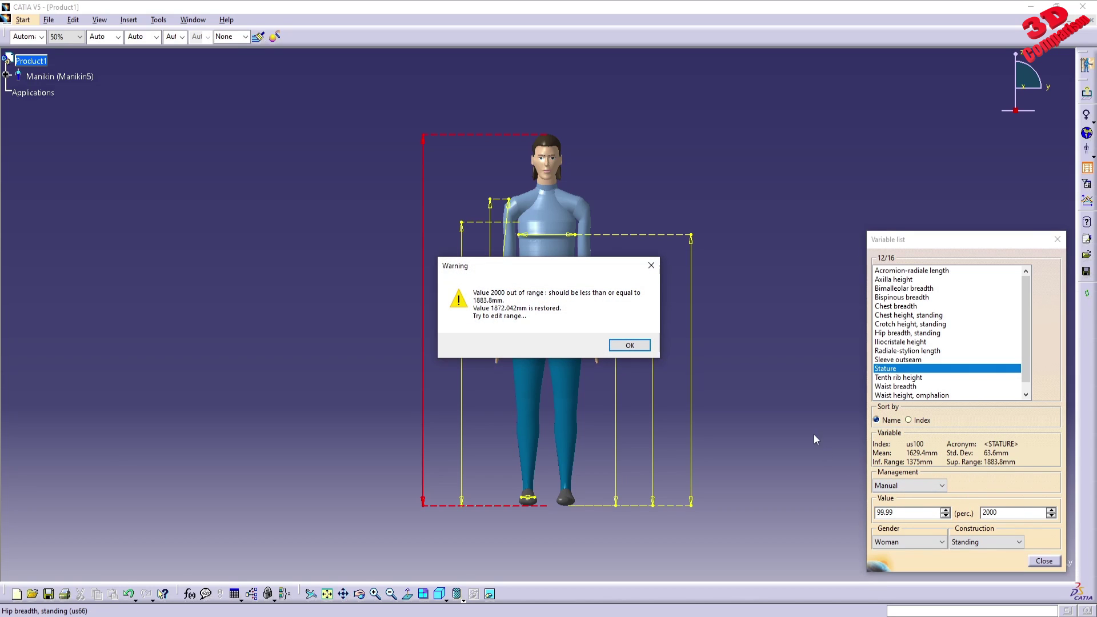
left_click(629, 345)
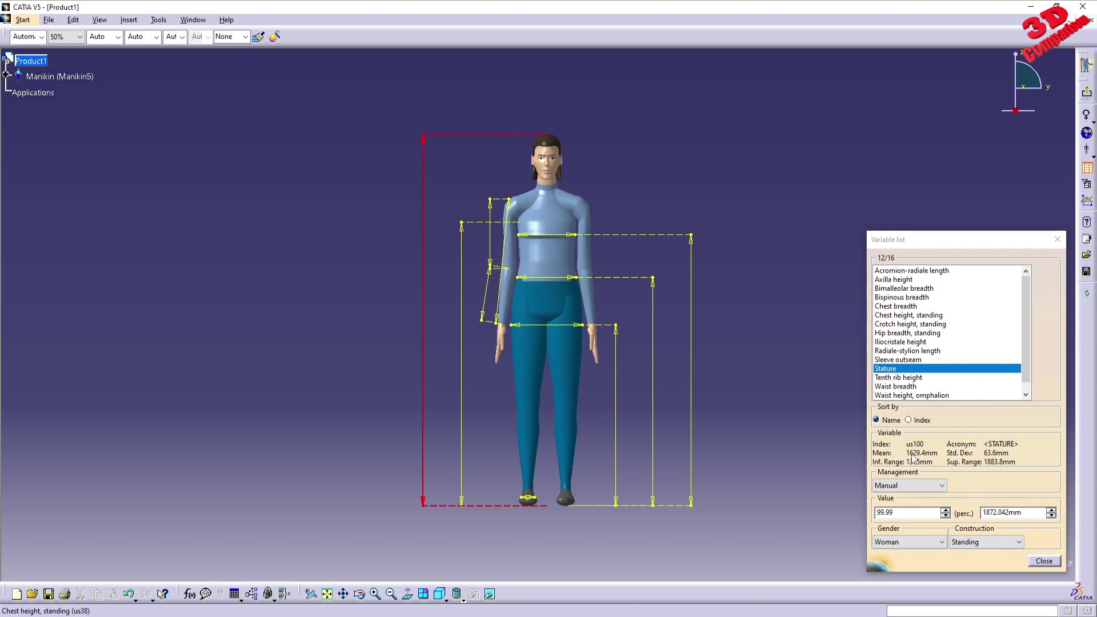
left_click(920, 420)
left_click(886, 420)
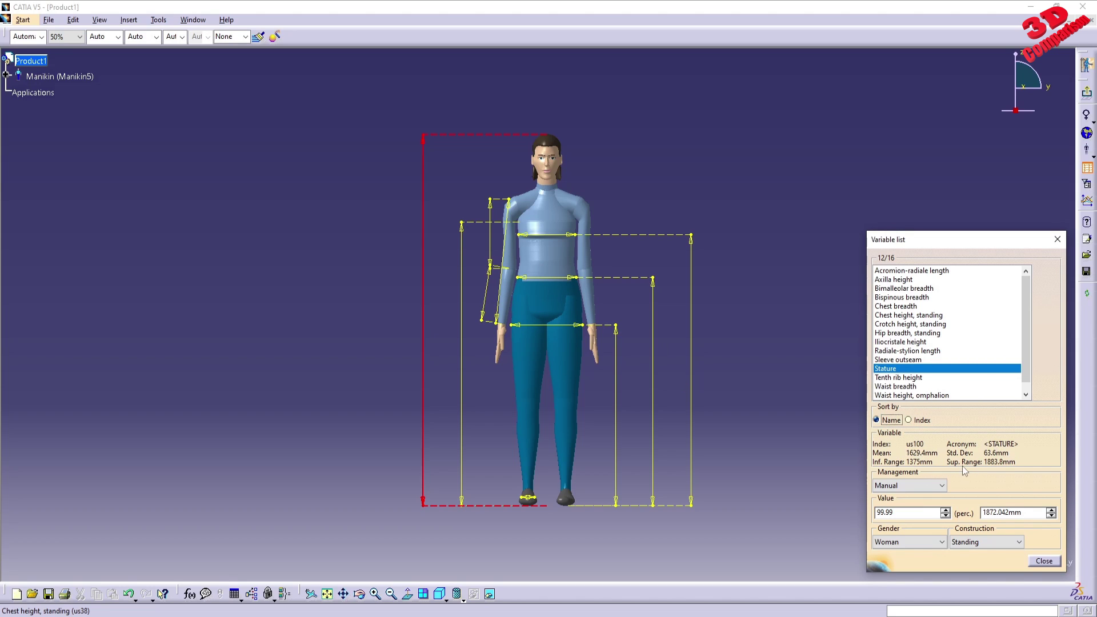
left_click(1044, 560)
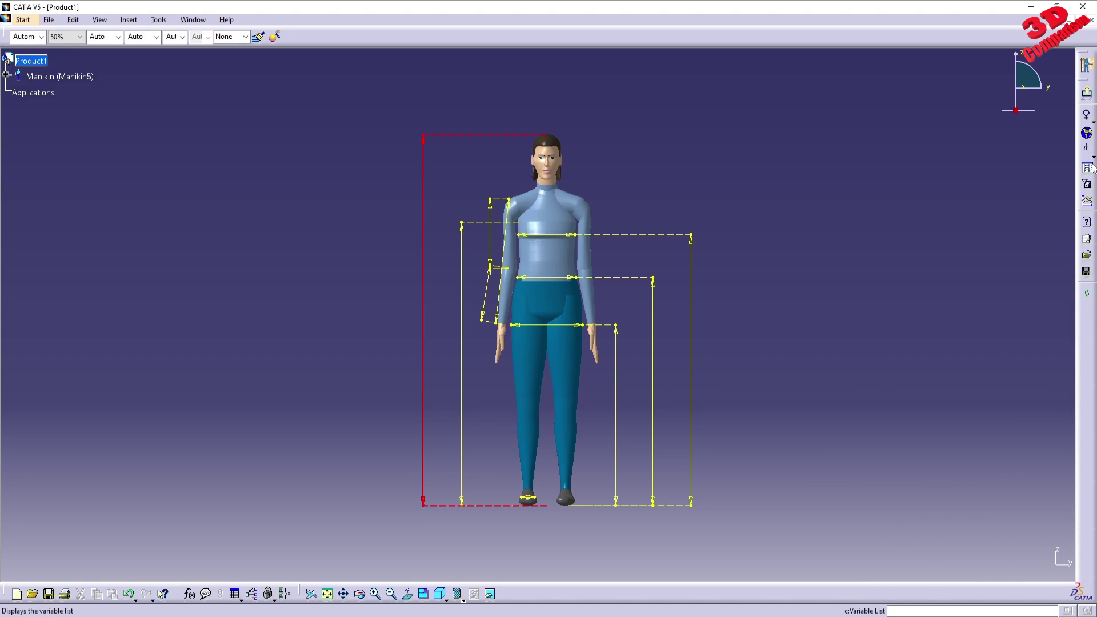
- Review the manikin's Stature entry in the variable list and exit the Human Measurements Editor
left_click(1088, 168)
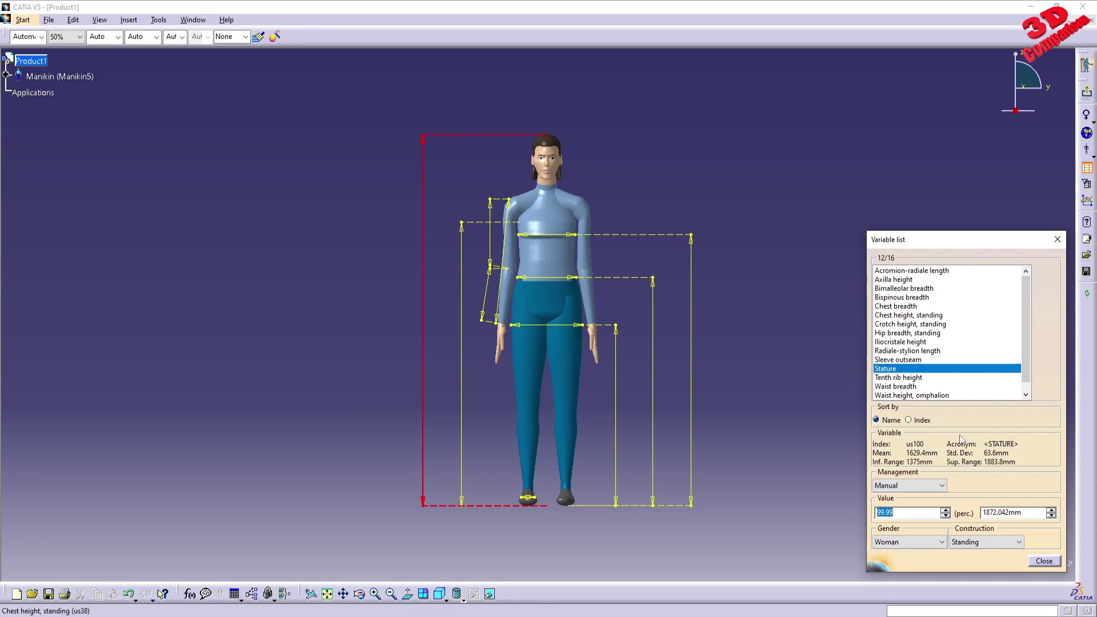
left_click_drag(1003, 243, 987, 217)
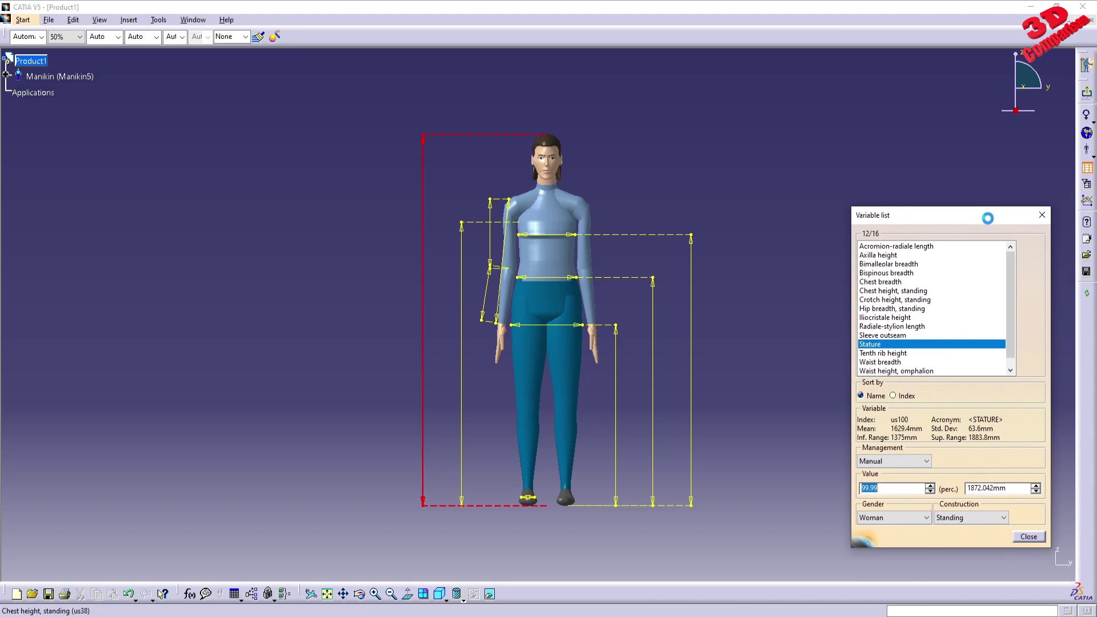
left_click(1026, 535)
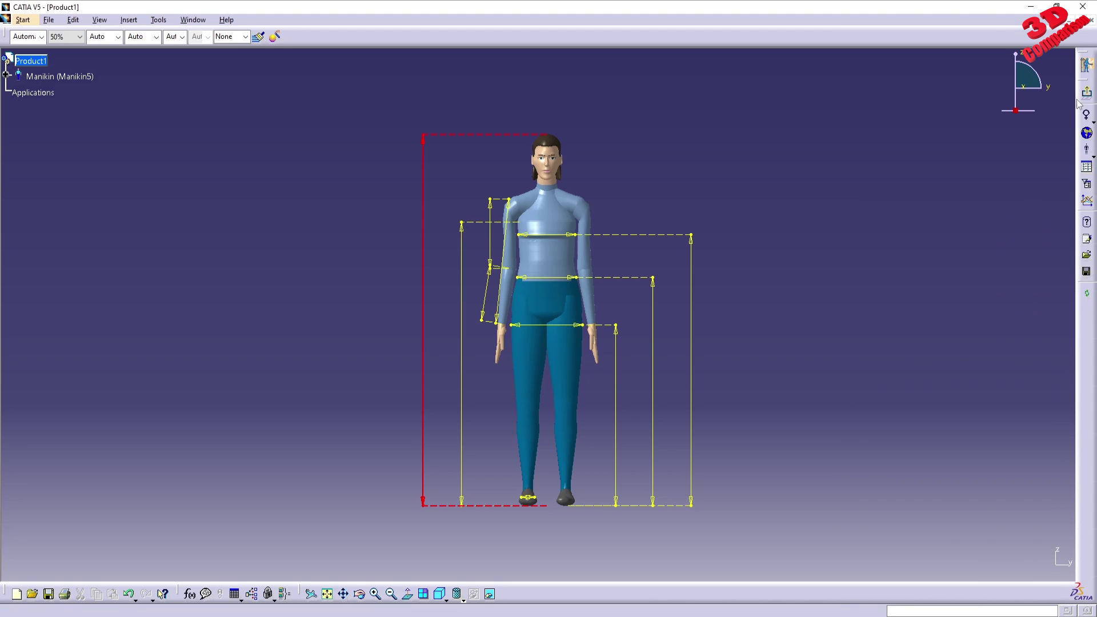
left_click(1087, 93)
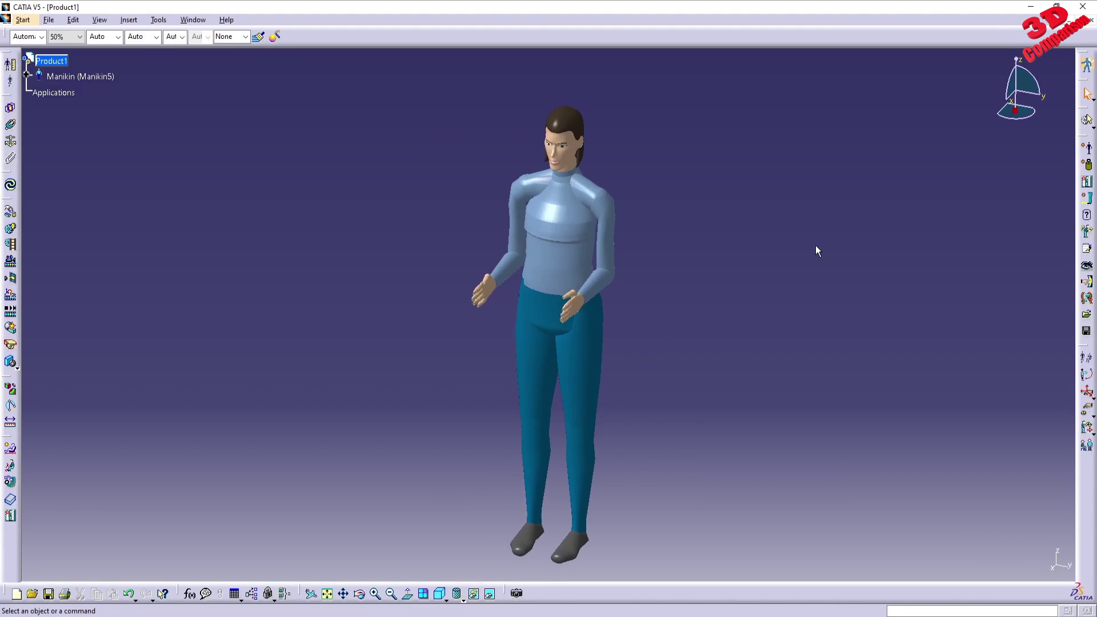
mouse_move(665, 283)
middle_mouse_down()
mouse_move(651, 249)
mouse_move(649, 289)
middle_mouse_up()
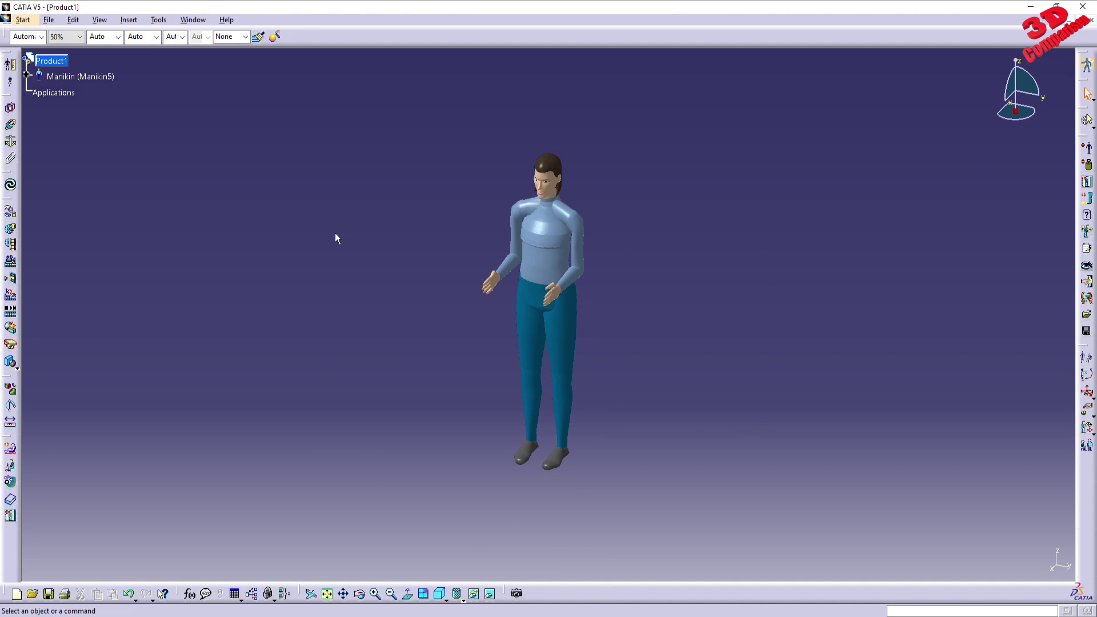
- Create a second manikin under Product1 as a man of French population with a percentile of 99.99
left_click(52, 61)
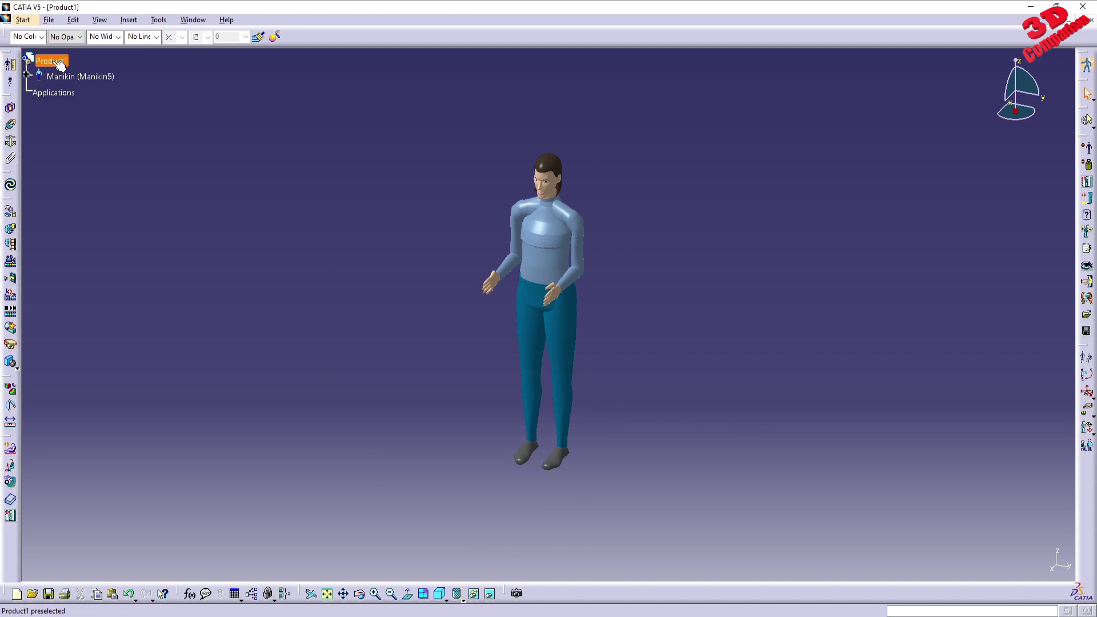
left_click(1088, 149)
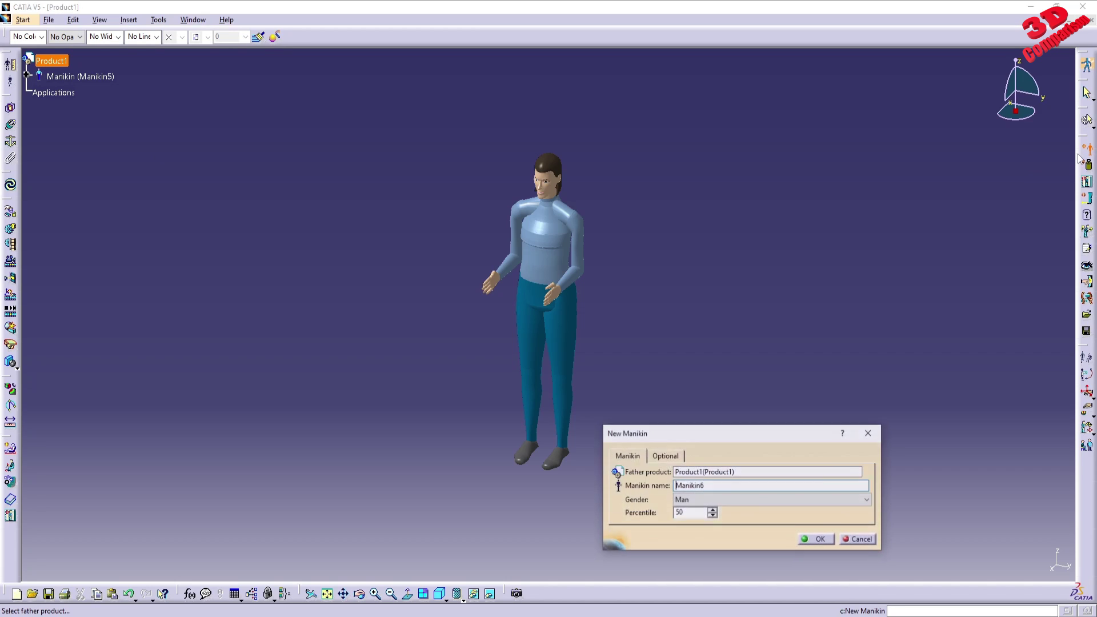
left_click(666, 455)
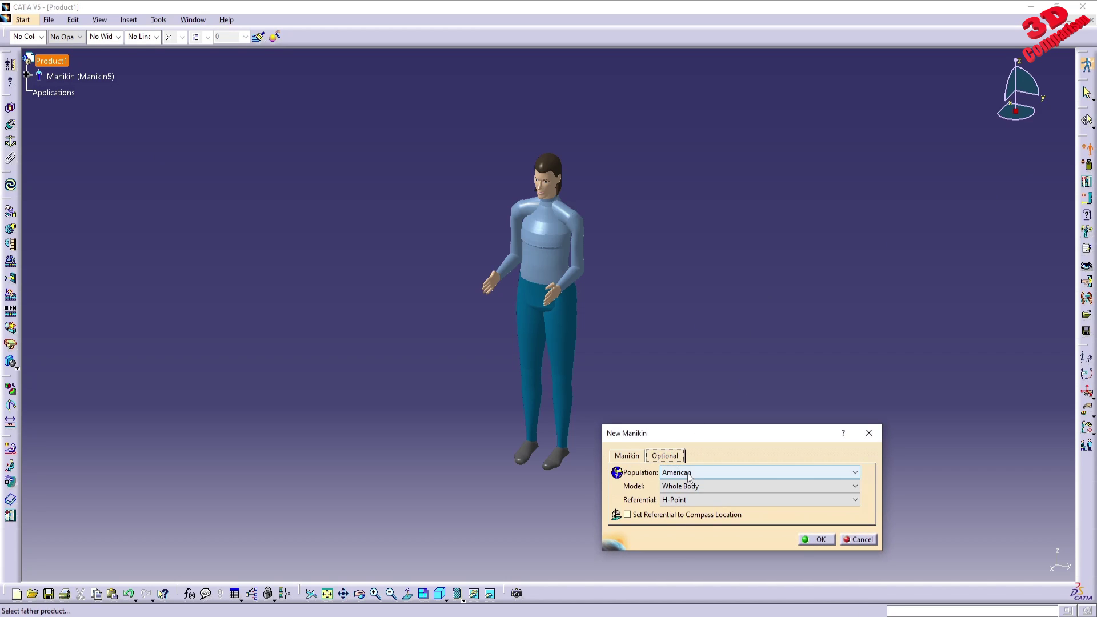
left_click(686, 472)
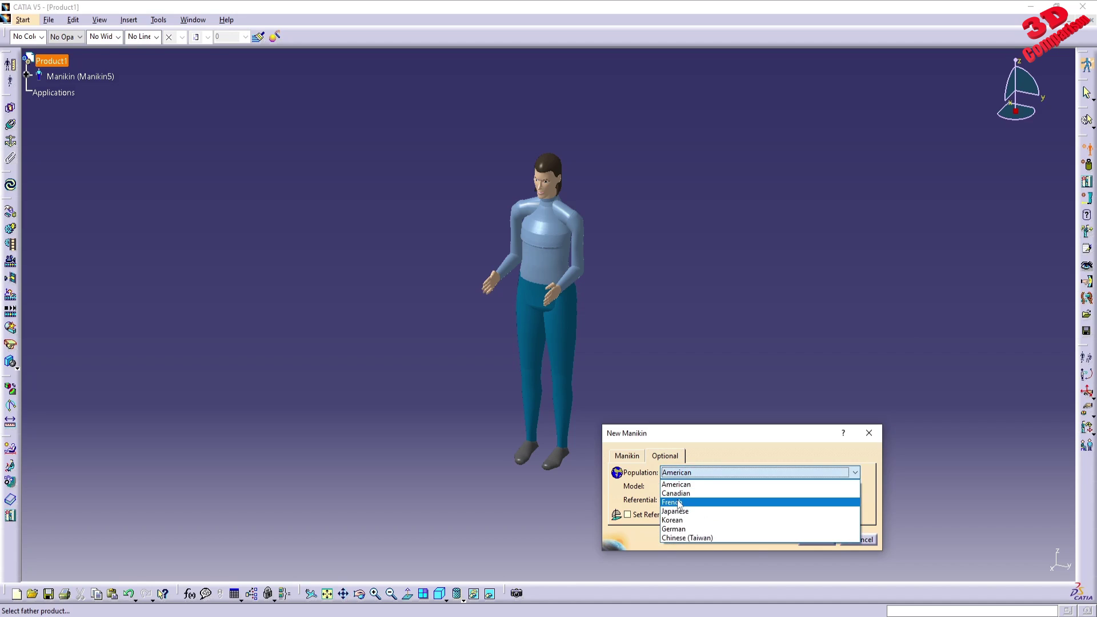
left_click(679, 499)
left_click(626, 455)
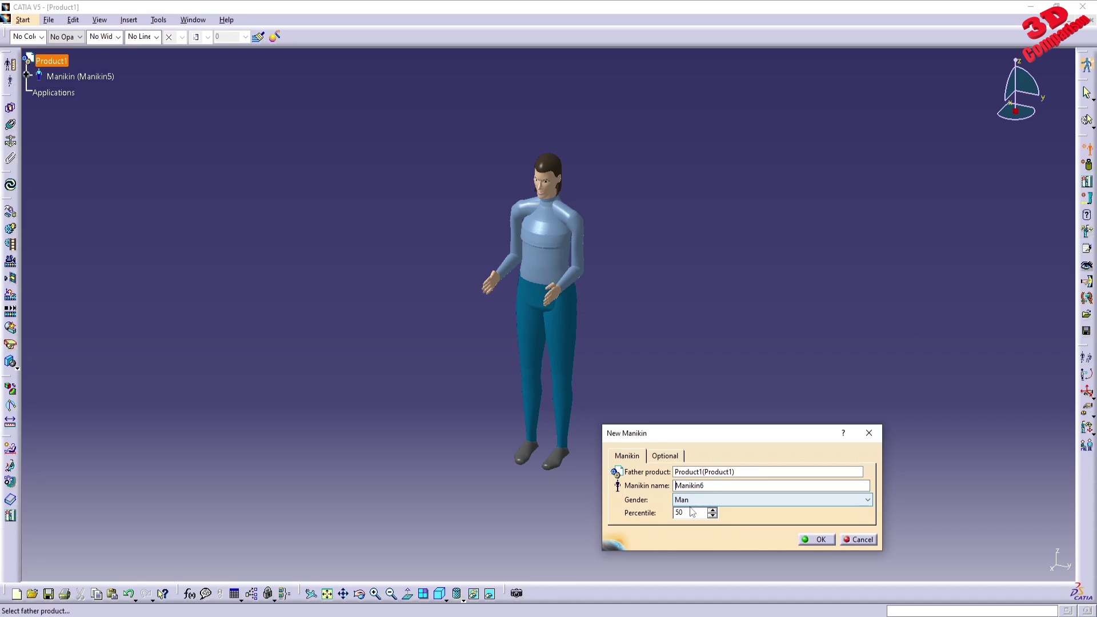
type("1000")
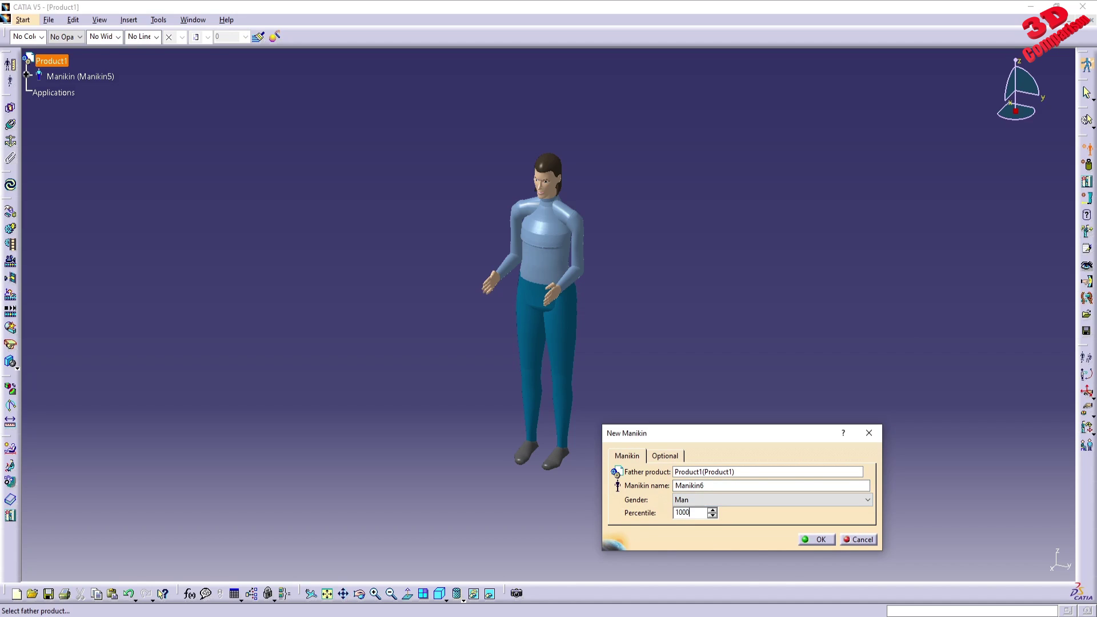
key("Return")
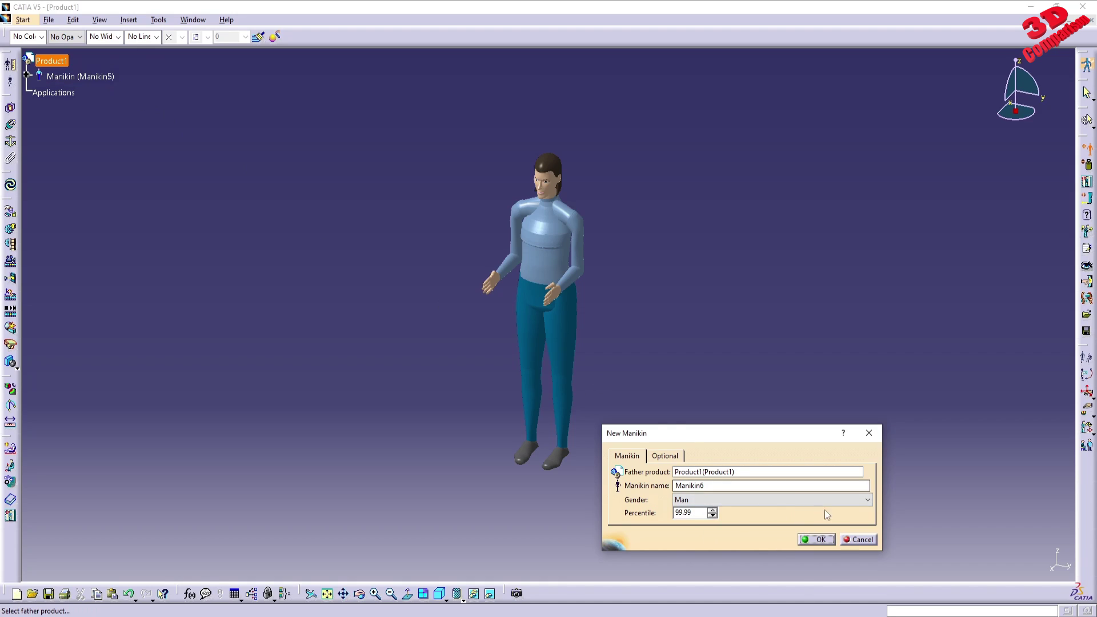
left_click(821, 539)
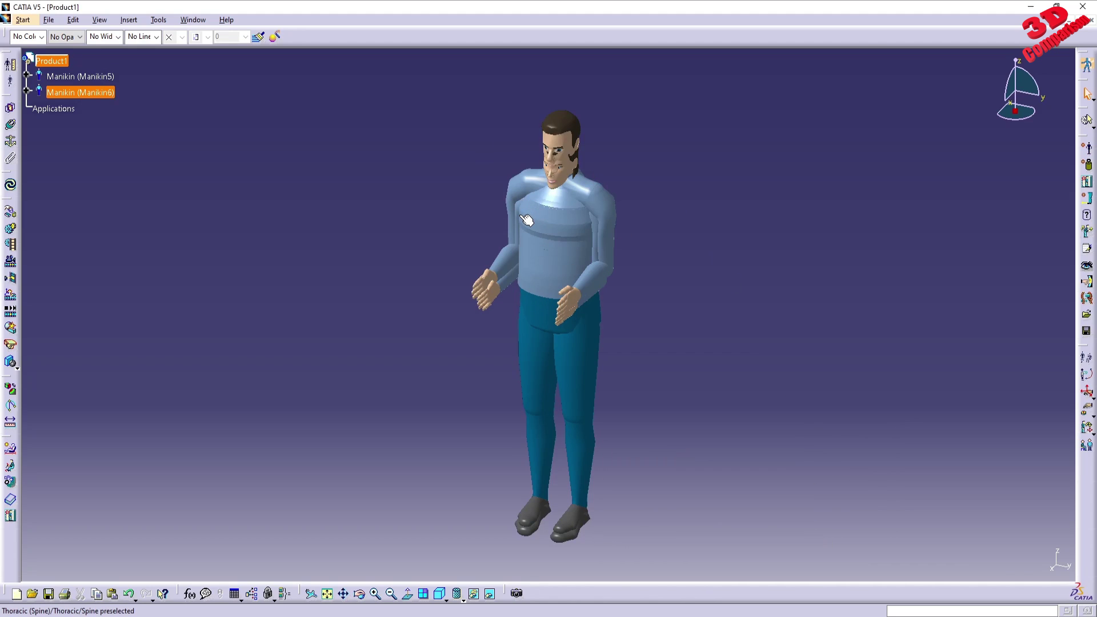
- Create a third manikin under Product1 as a woman of German population with a percentile of 50
left_click(1086, 147)
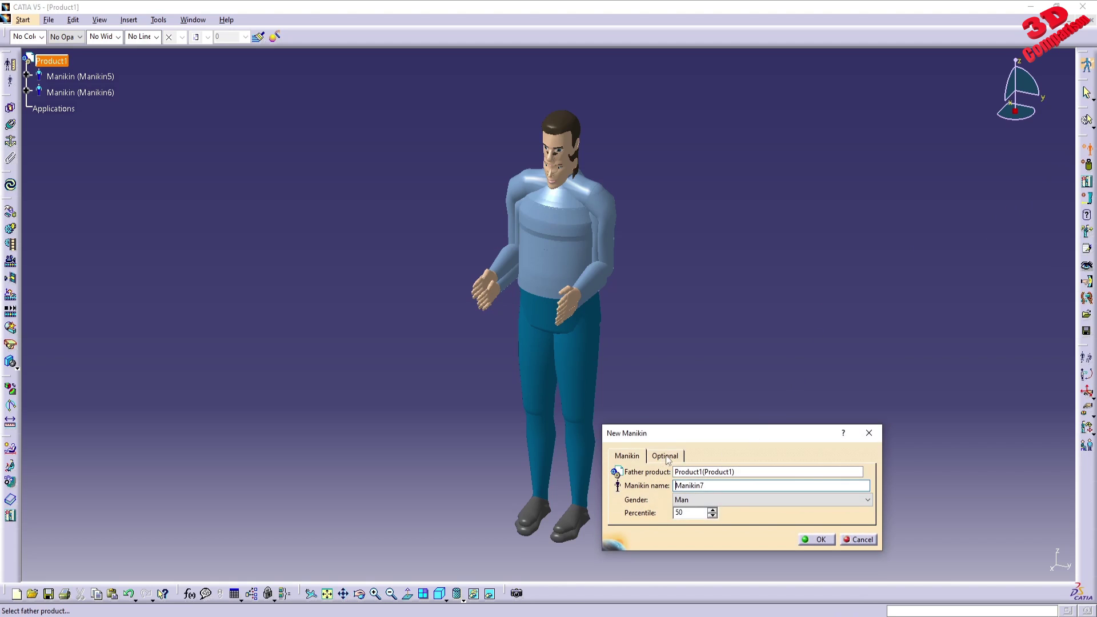
left_click(664, 456)
left_click(701, 472)
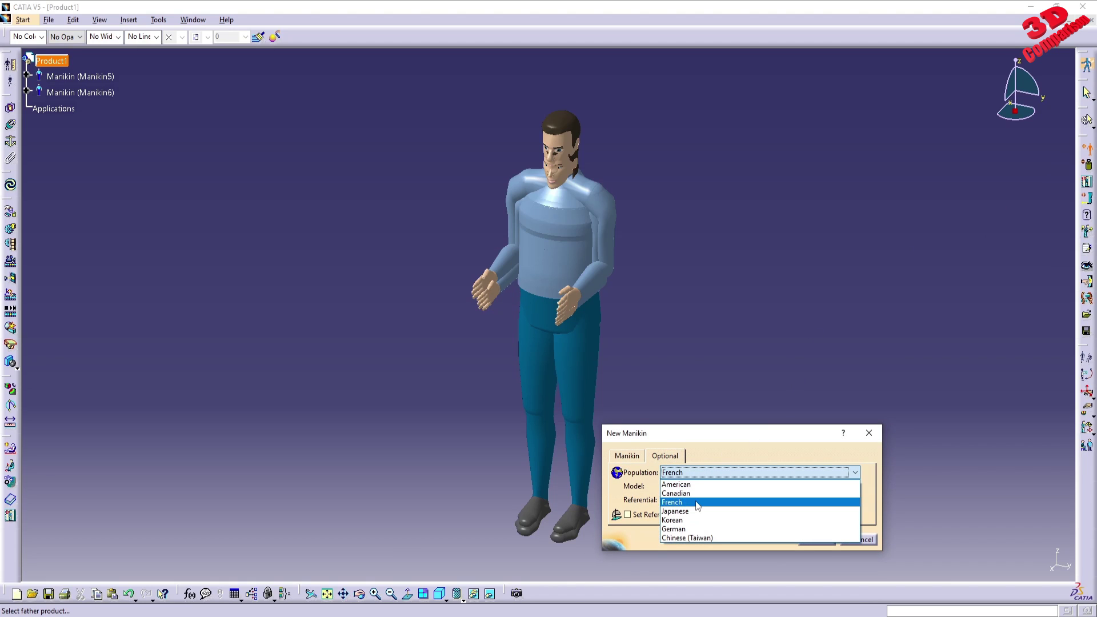
left_click(690, 529)
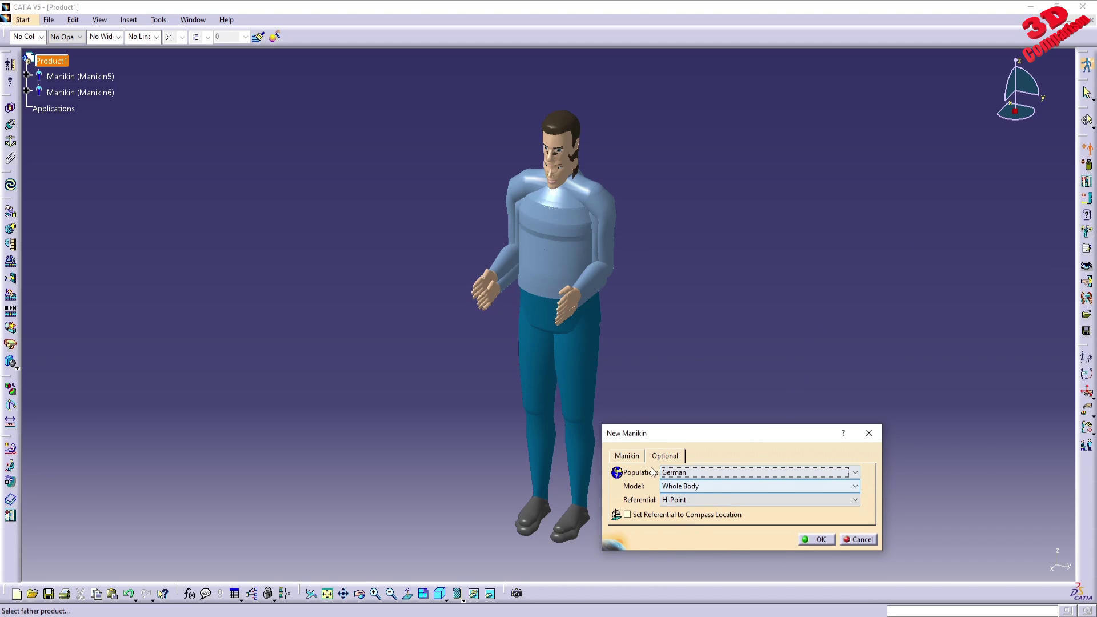
left_click(627, 455)
left_click(693, 499)
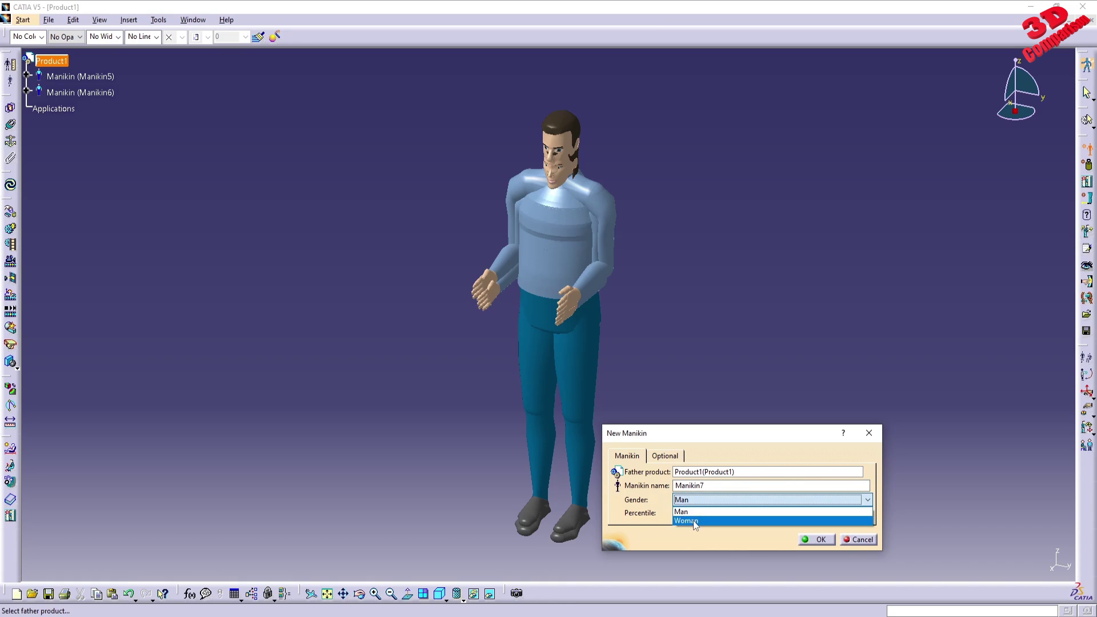
left_click(695, 519)
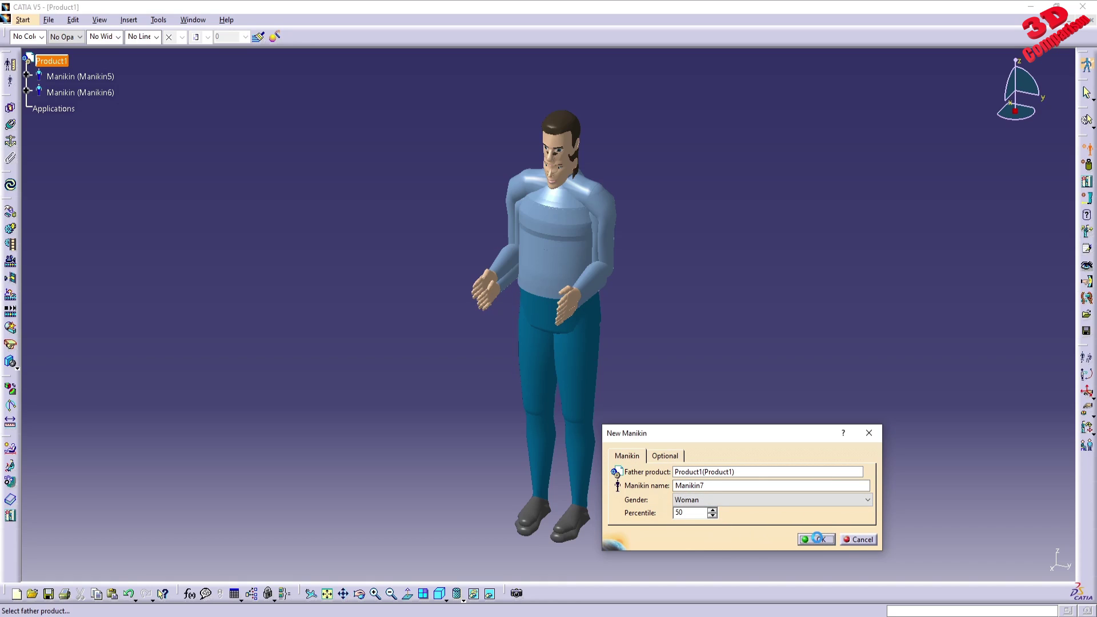
left_click(822, 540)
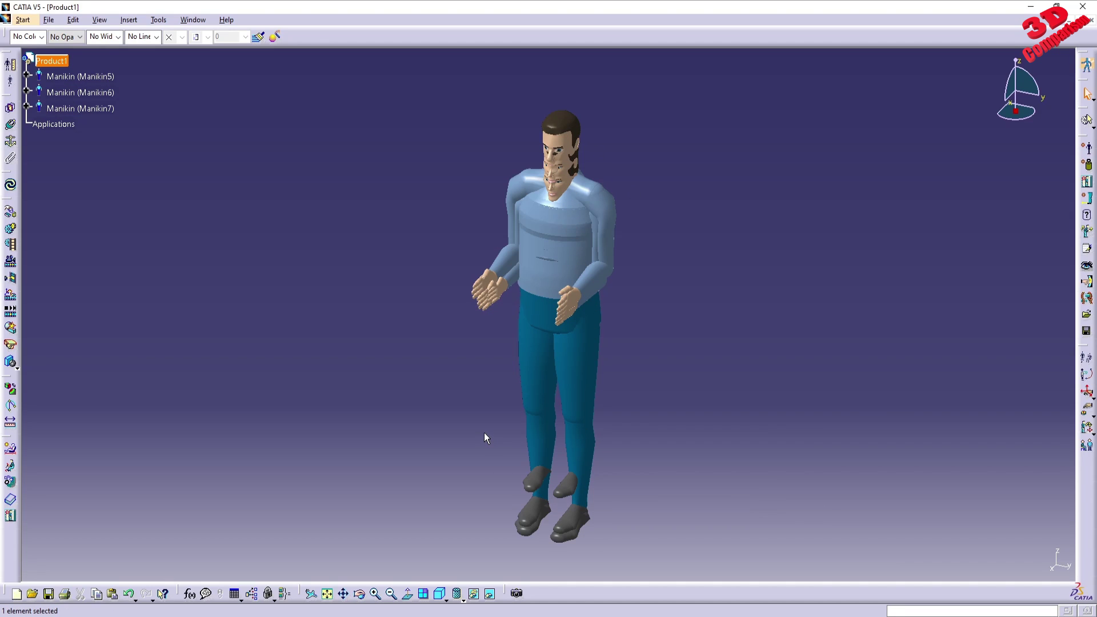
- Make the compass snap automatically to the selected object and move Manikin5 sideways, clear of the other manikins
right_click(1014, 109)
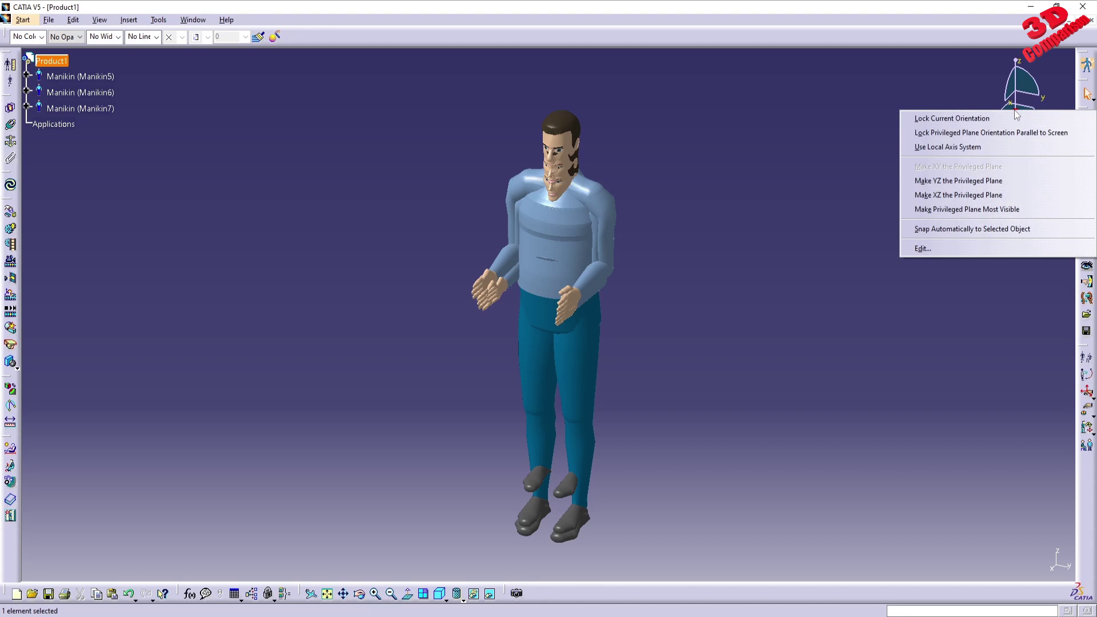
left_click(945, 228)
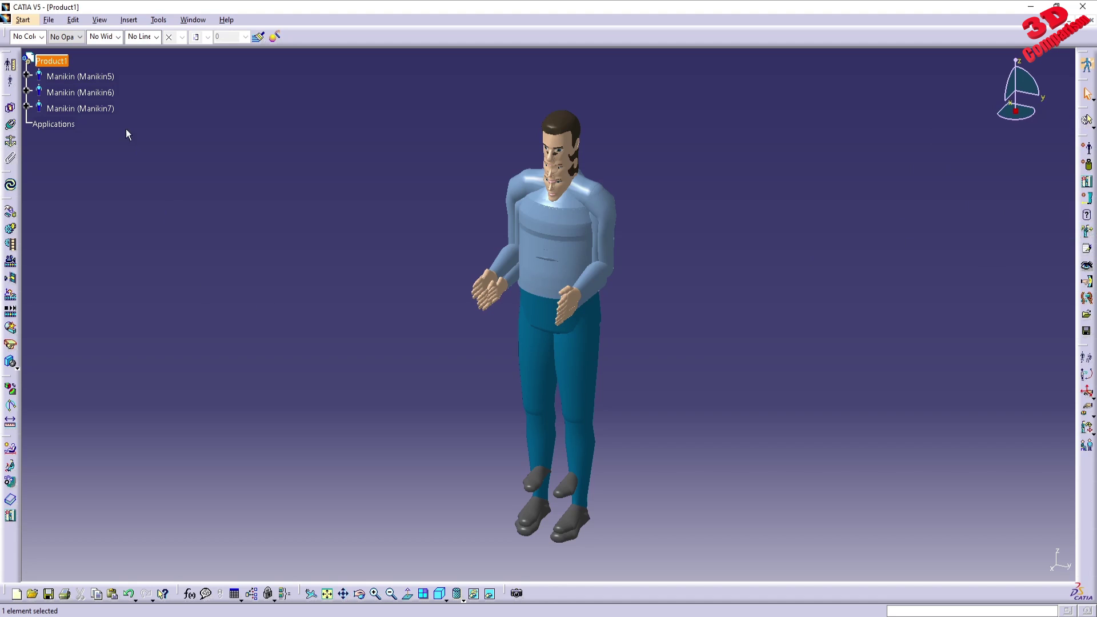
left_click(97, 76)
left_click(95, 76)
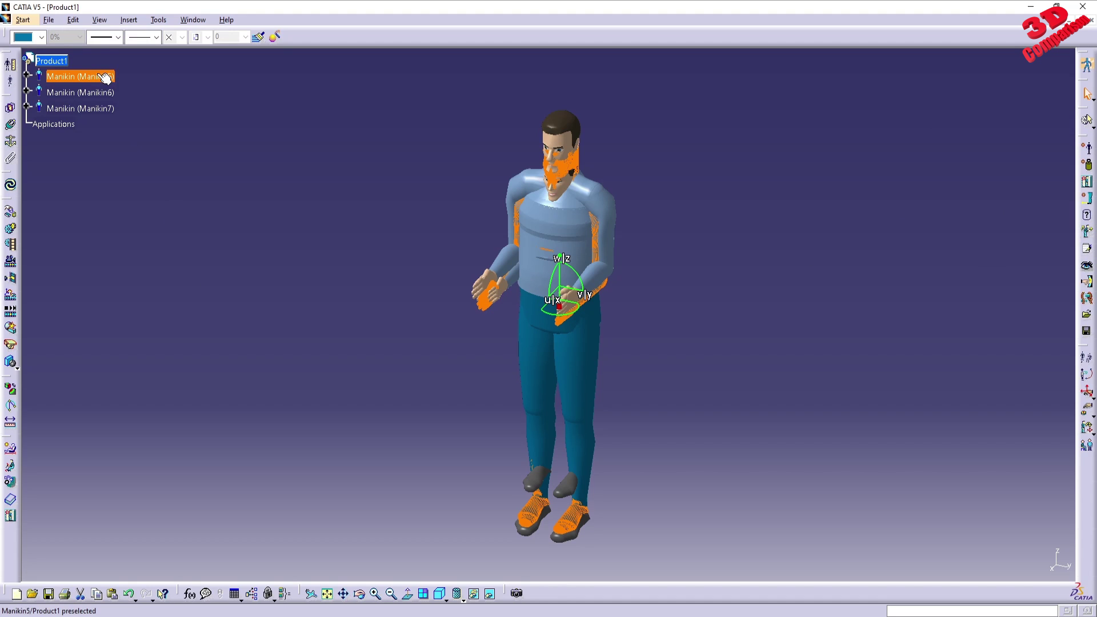
left_click_drag(569, 310, 270, 318)
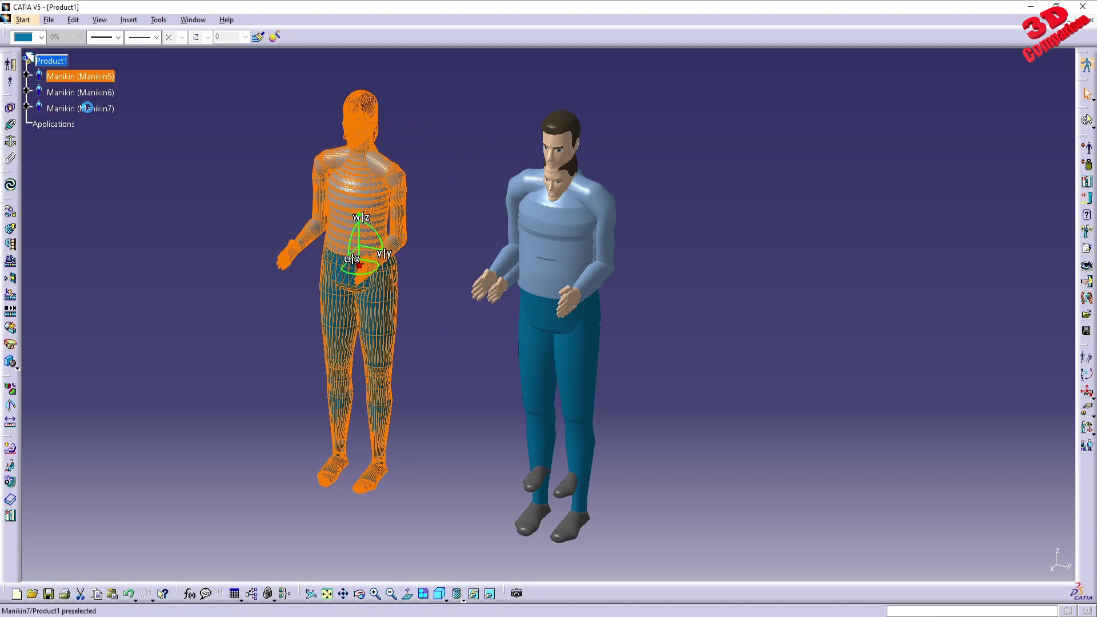
- Move Manikin7 to the opposite side of Manikin6 so all three stand apart, and compare their heights and foot levels
left_click(85, 108)
left_click_drag(567, 307, 754, 352)
left_click(678, 444)
middle_click_drag(678, 444, 773, 367)
middle_click_drag(558, 470, 323, 464)
left_click_drag(244, 441, 951, 553)
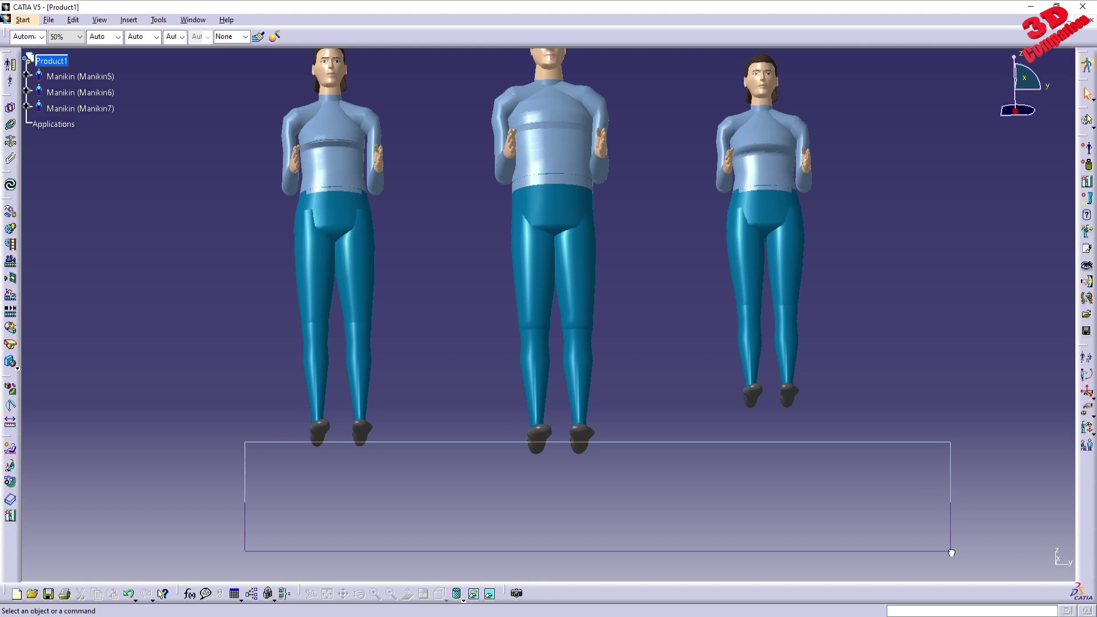
left_click_drag(952, 552, 951, 552)
middle_click_drag(632, 171, 434, 297)
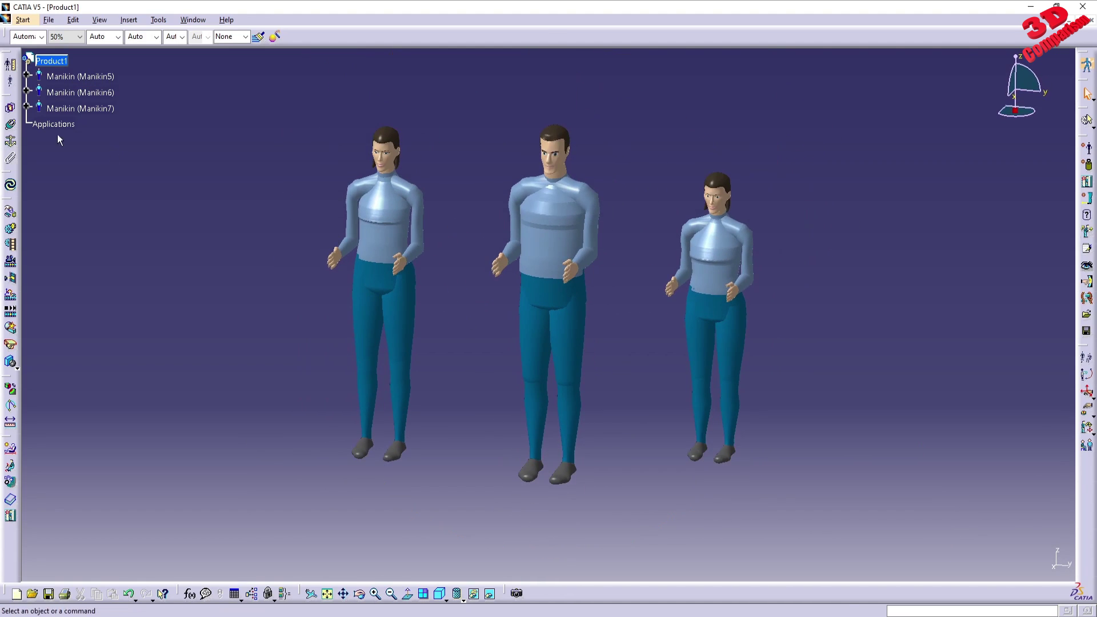
- Open Manikin5 in Human Posture Analysis and open the Posture Editor on its left arm
left_click(14, 87)
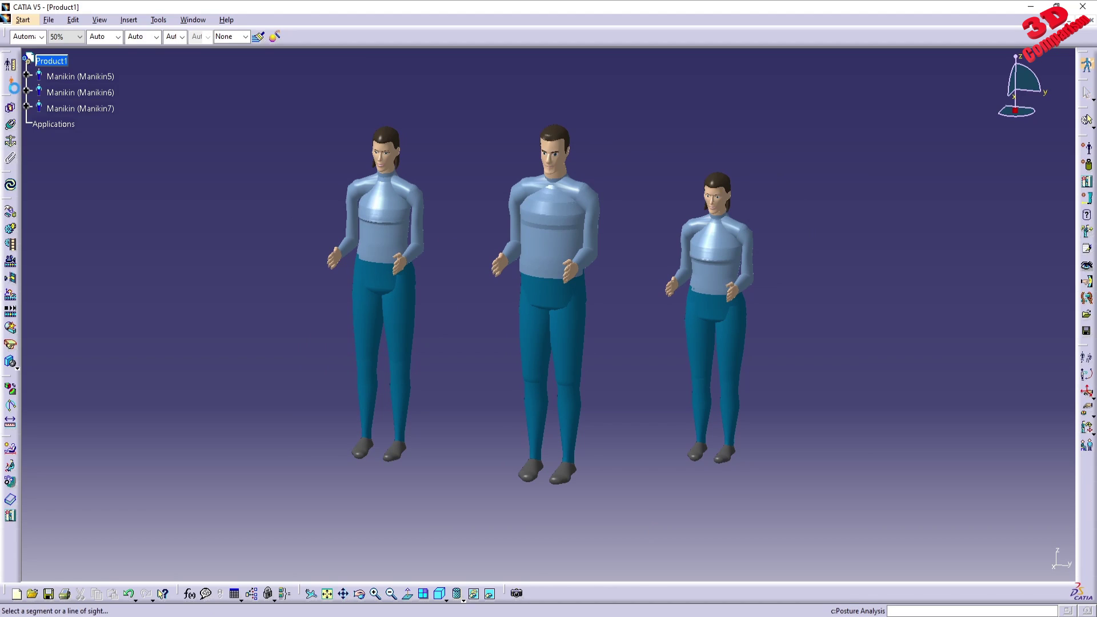
left_click(391, 188)
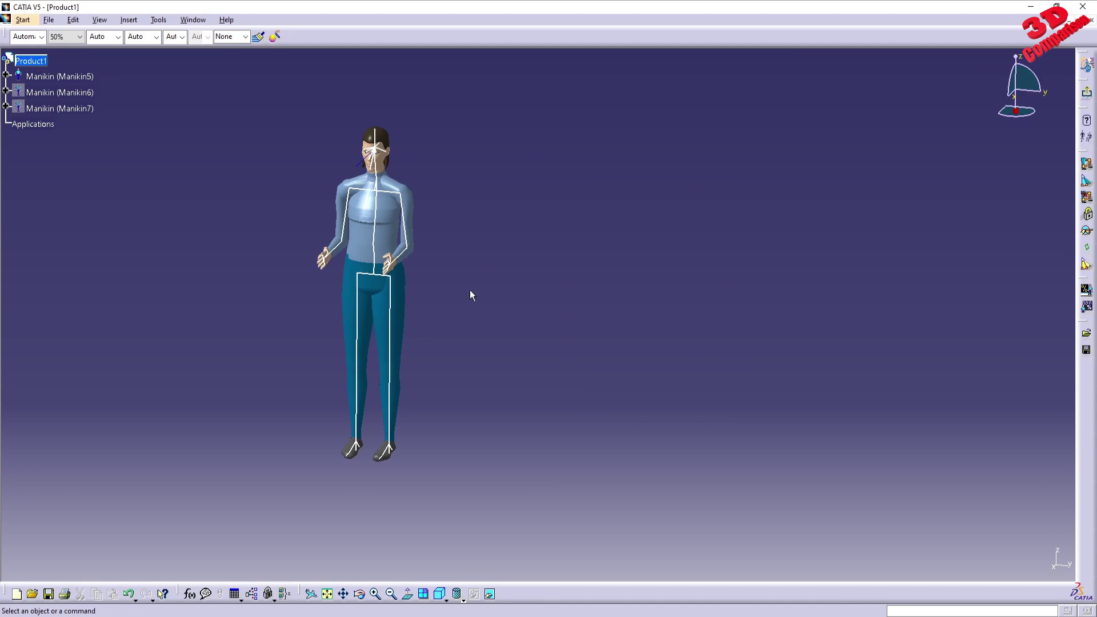
middle_click_drag(509, 306, 657, 309)
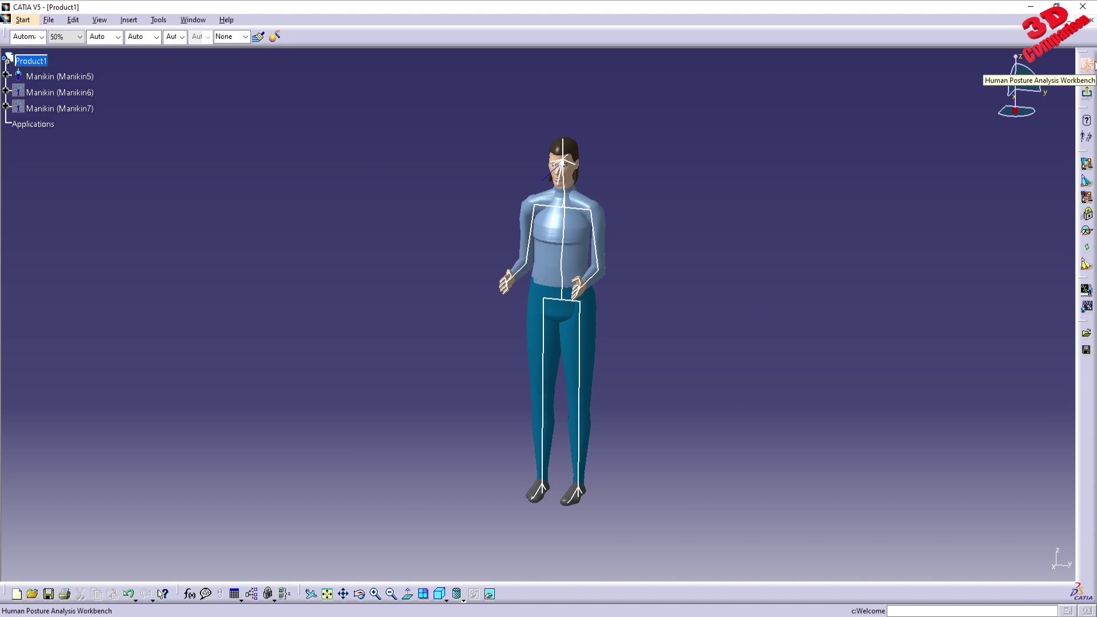
left_click(1087, 140)
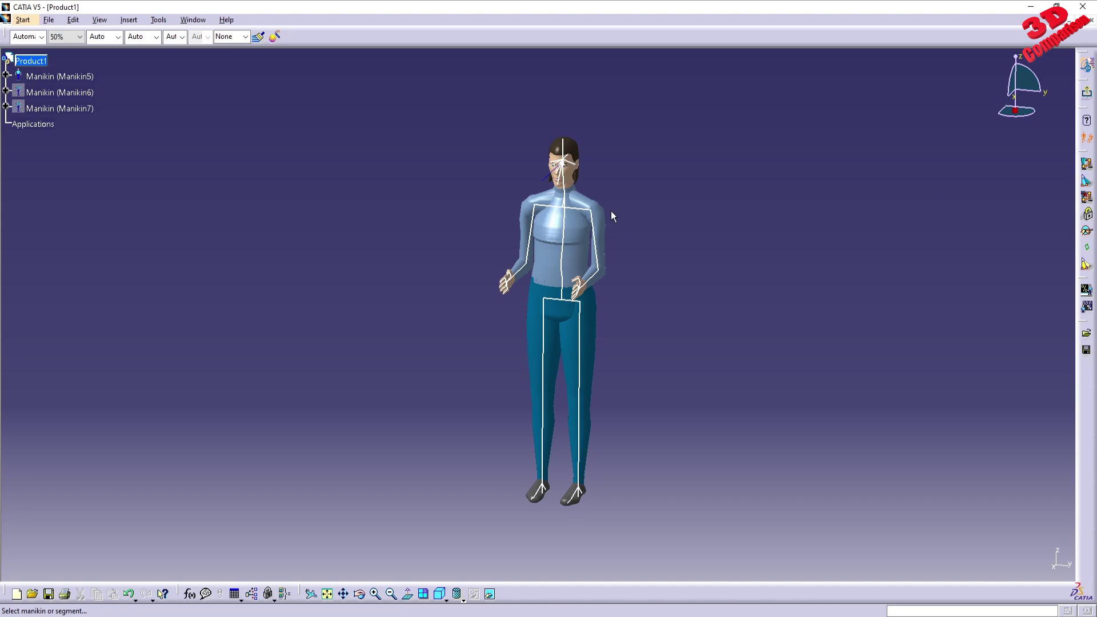
left_click(591, 229)
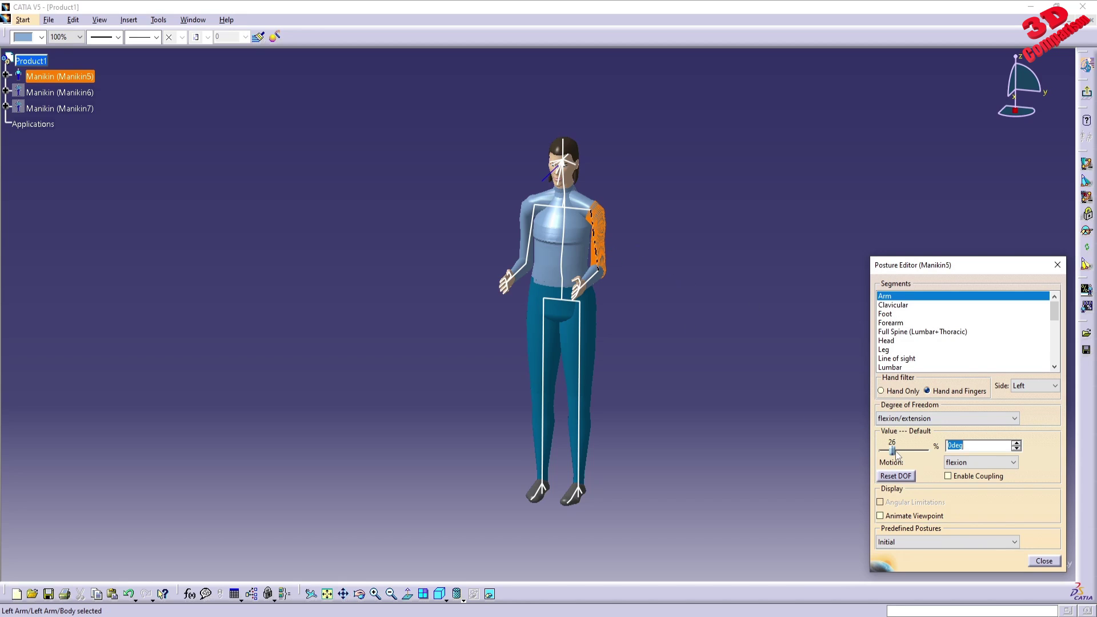
- Try flexion and extension motions on Manikin5's left arm, with flexion angles of 51.113 and 35.611 degrees and an extension of -35.611 degrees
left_click_drag(892, 451, 904, 451)
left_click(978, 462)
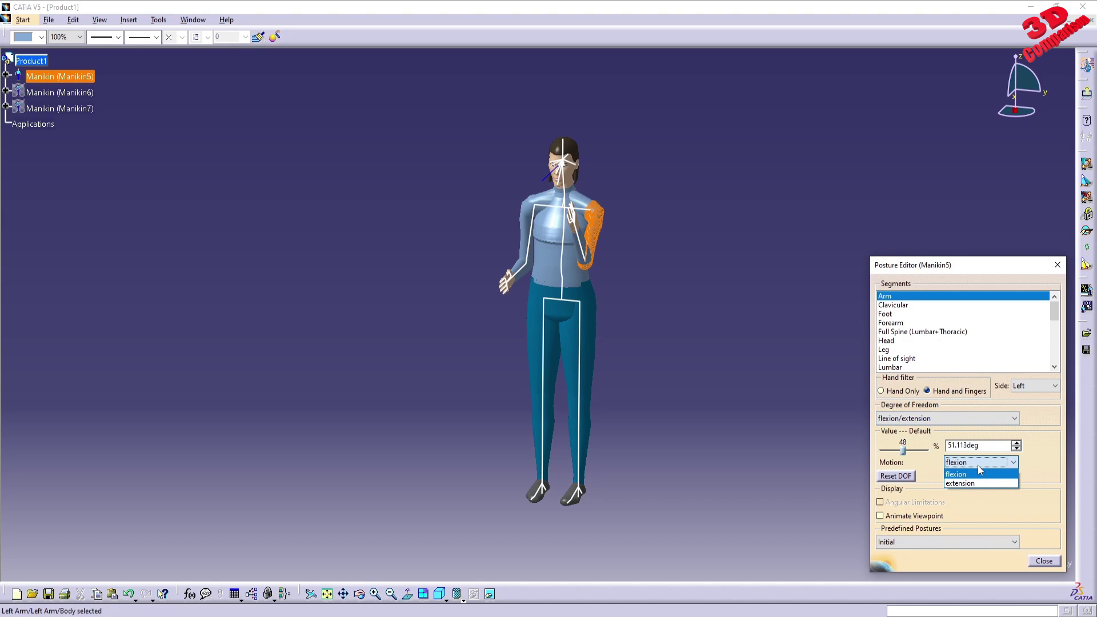
left_click(969, 483)
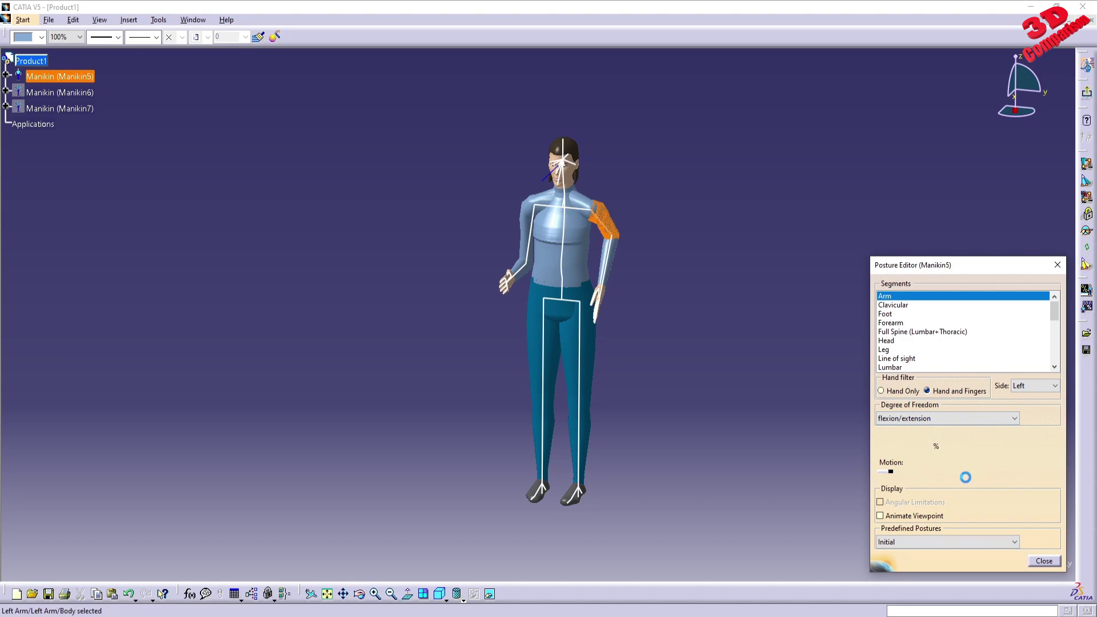
left_click_drag(881, 451, 900, 447)
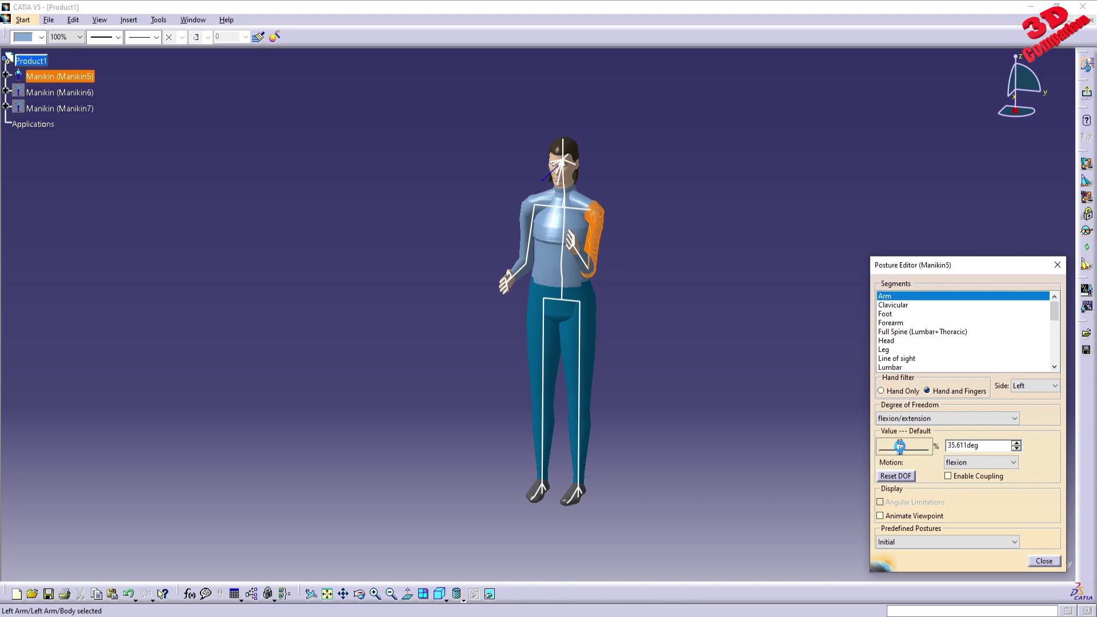
left_click(971, 464)
left_click(966, 481)
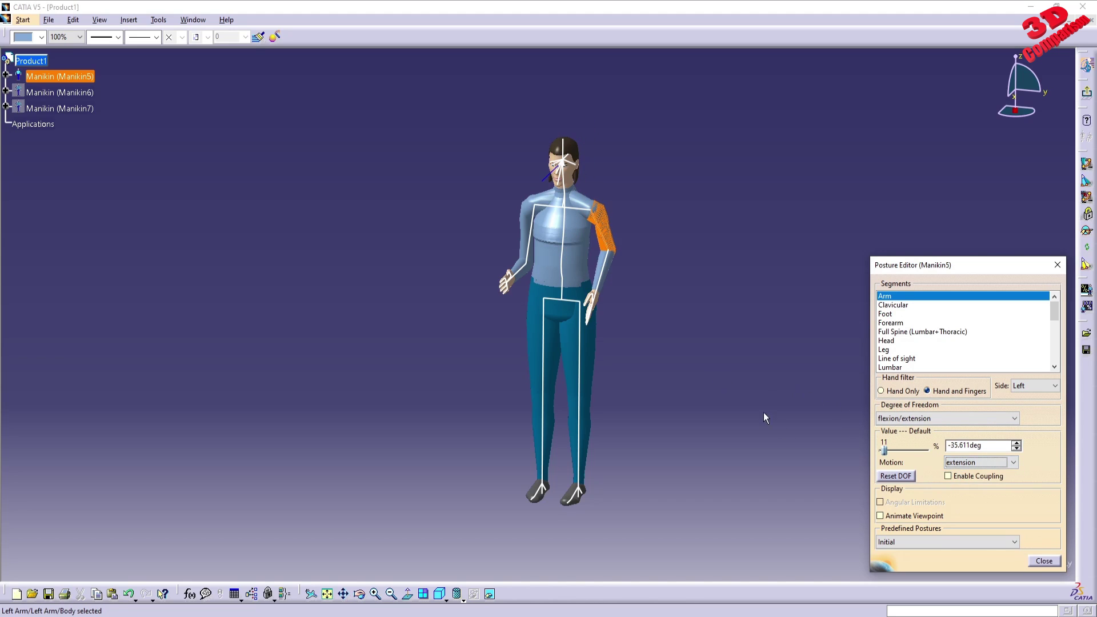
- Set the left arm's flexion to 58.887 degrees, close the Posture Editor and return to the view of all three manikins
left_click_drag(884, 451, 905, 450)
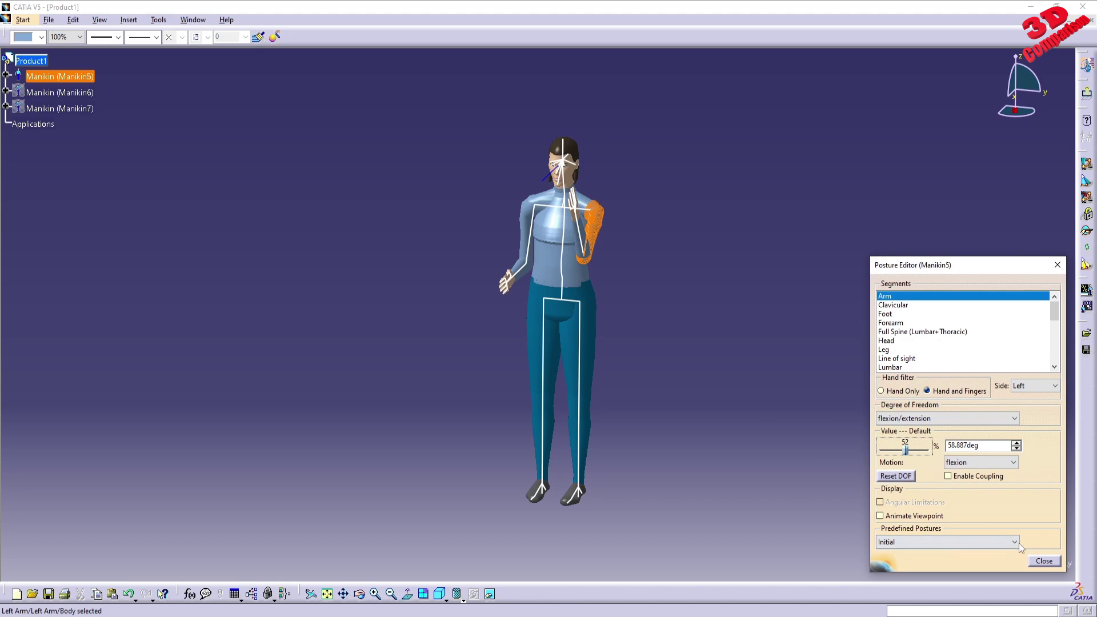
left_click(1043, 561)
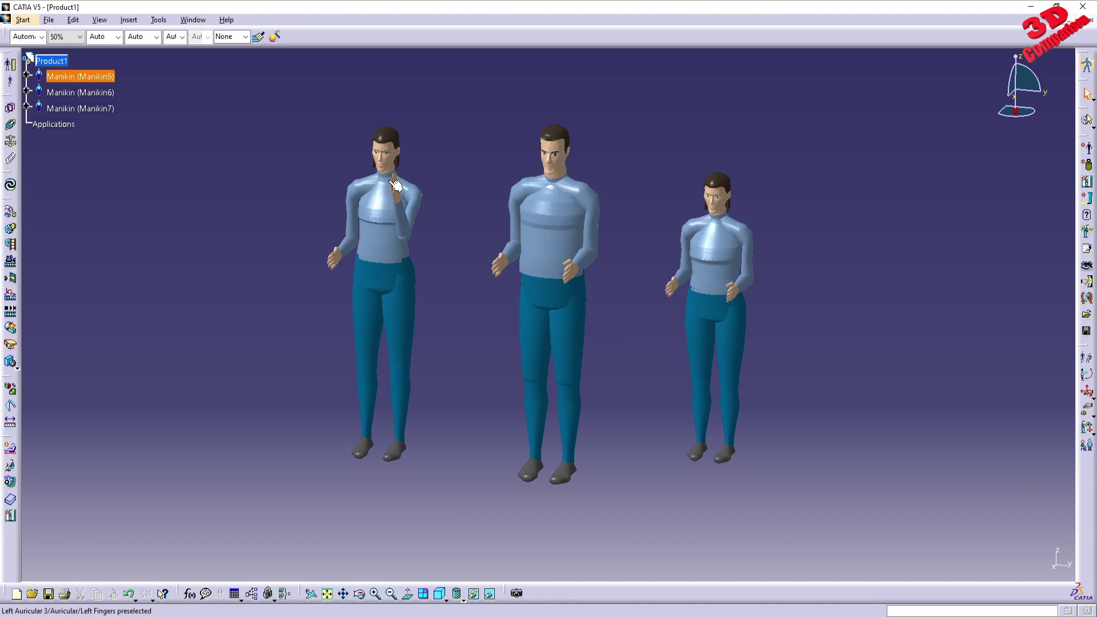
- Open Manikin6 in the Human Measurements Editor and apply the reaching posture
left_click(556, 221)
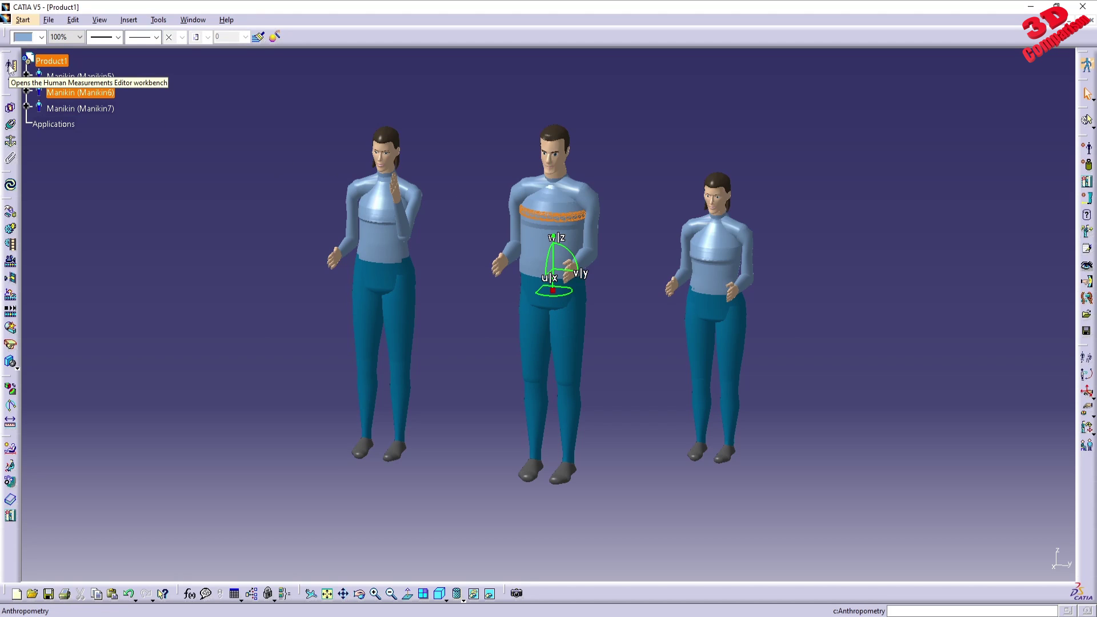
left_click(11, 65)
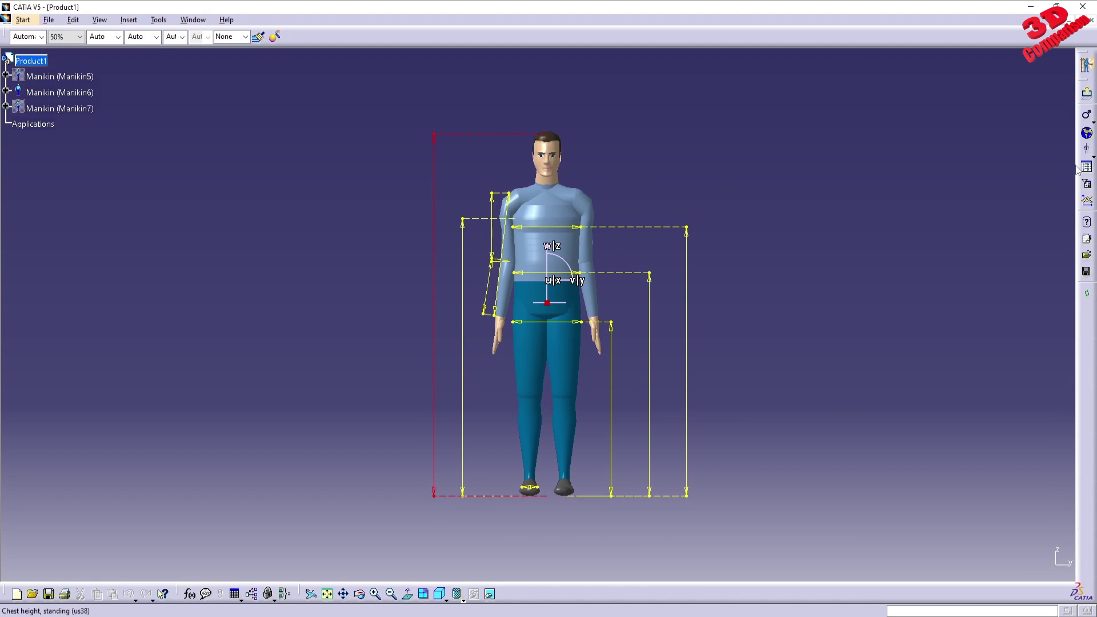
left_click(1092, 155)
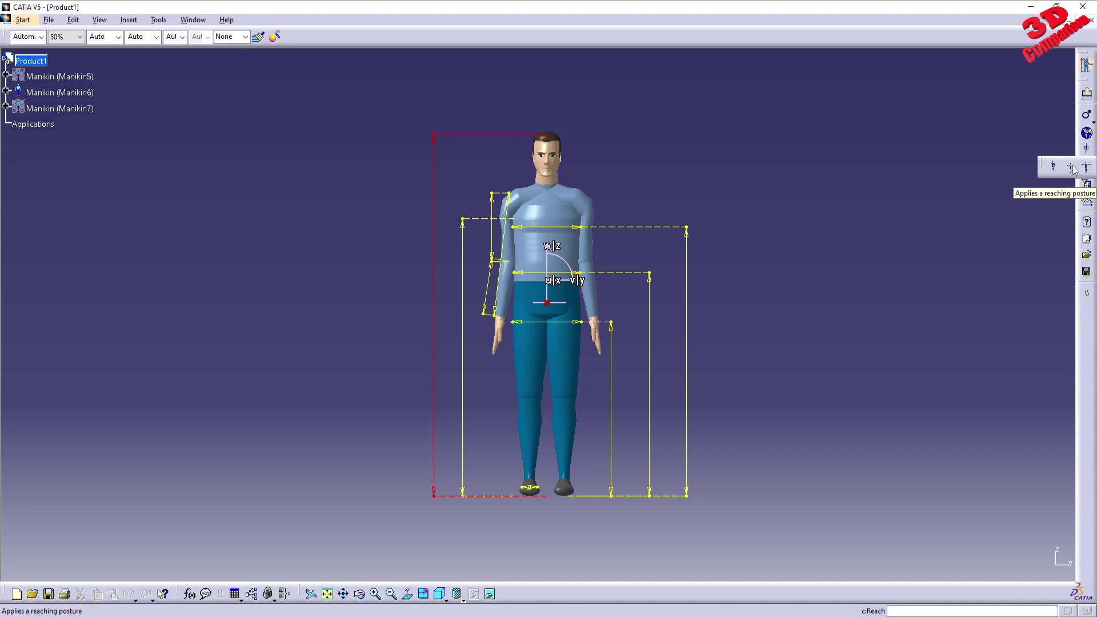
left_click(1071, 167)
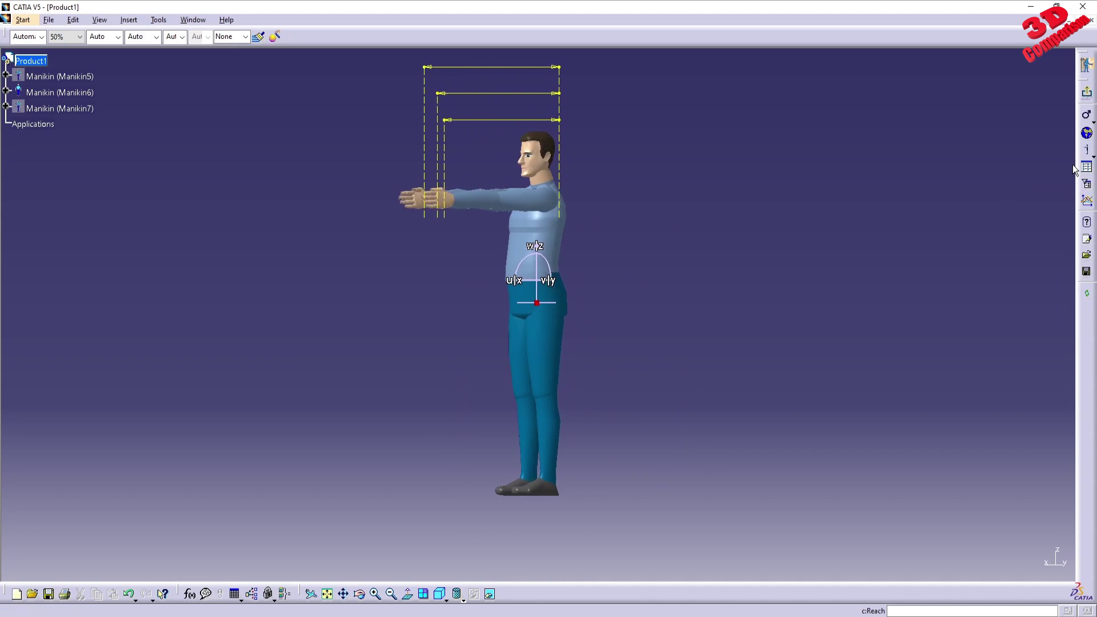
middle_click_drag(654, 235, 673, 283)
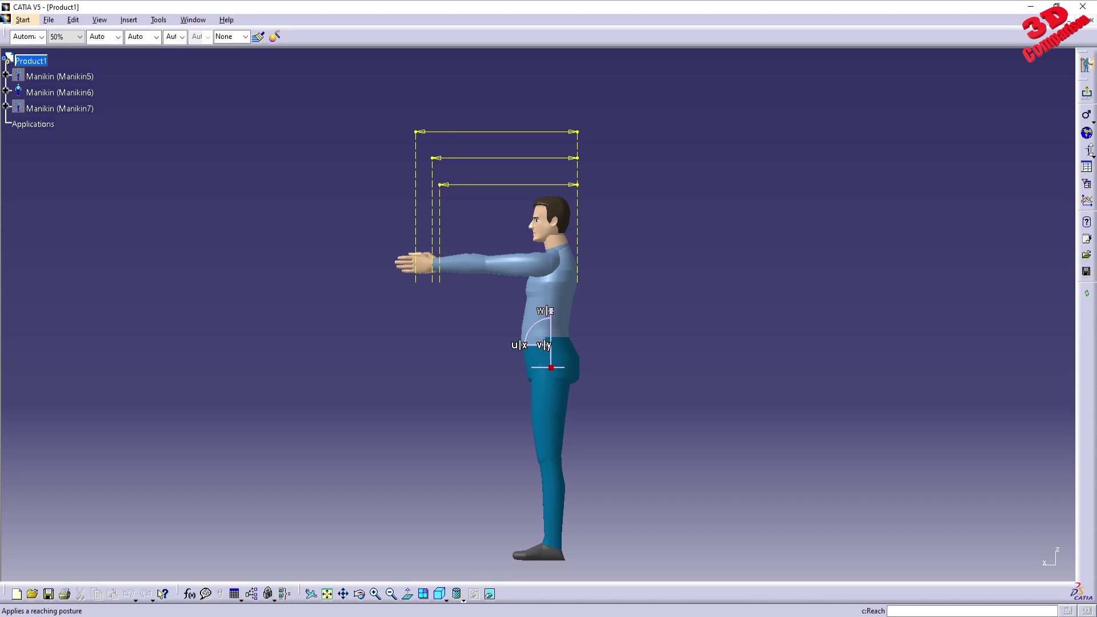
- Apply the Span posture to Manikin6 and open the variable list for its span measurement
left_click(1092, 156)
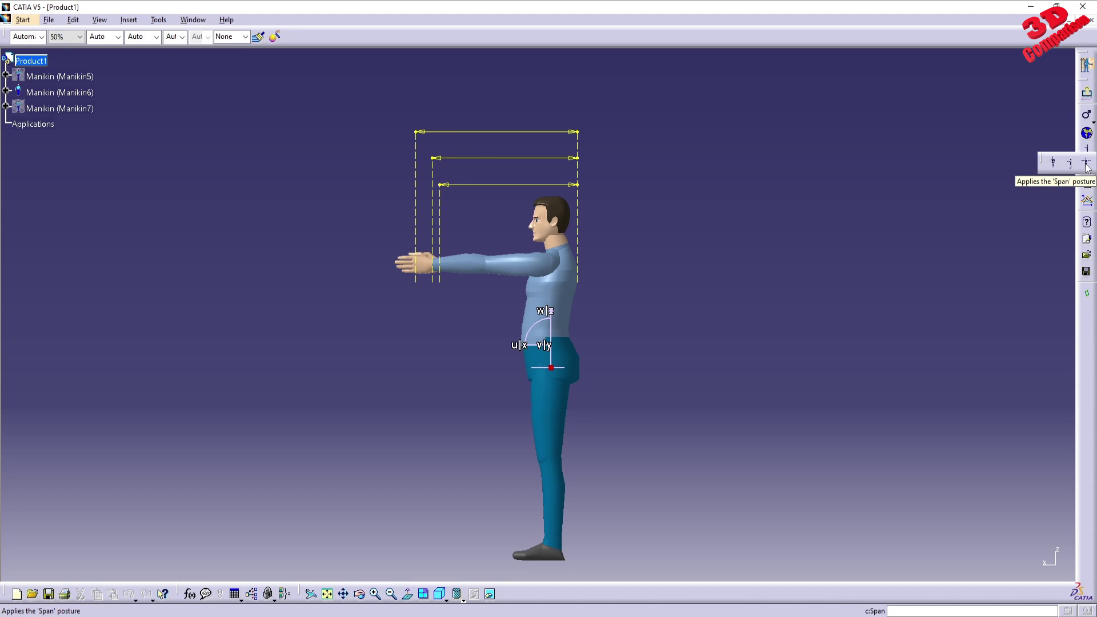
left_click(1086, 164)
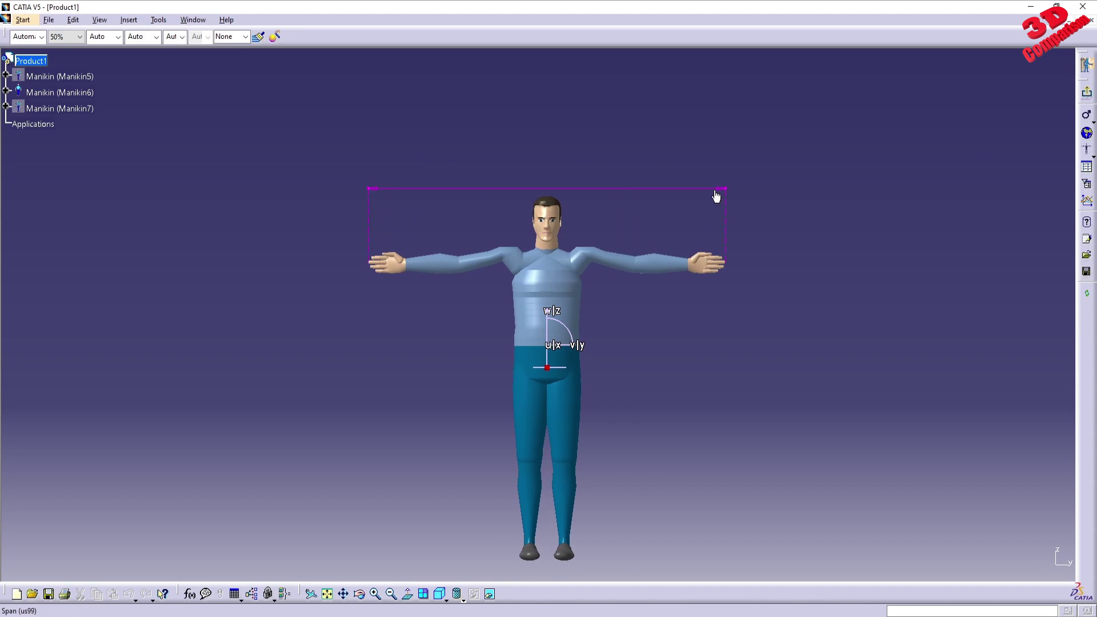
double_click(716, 196)
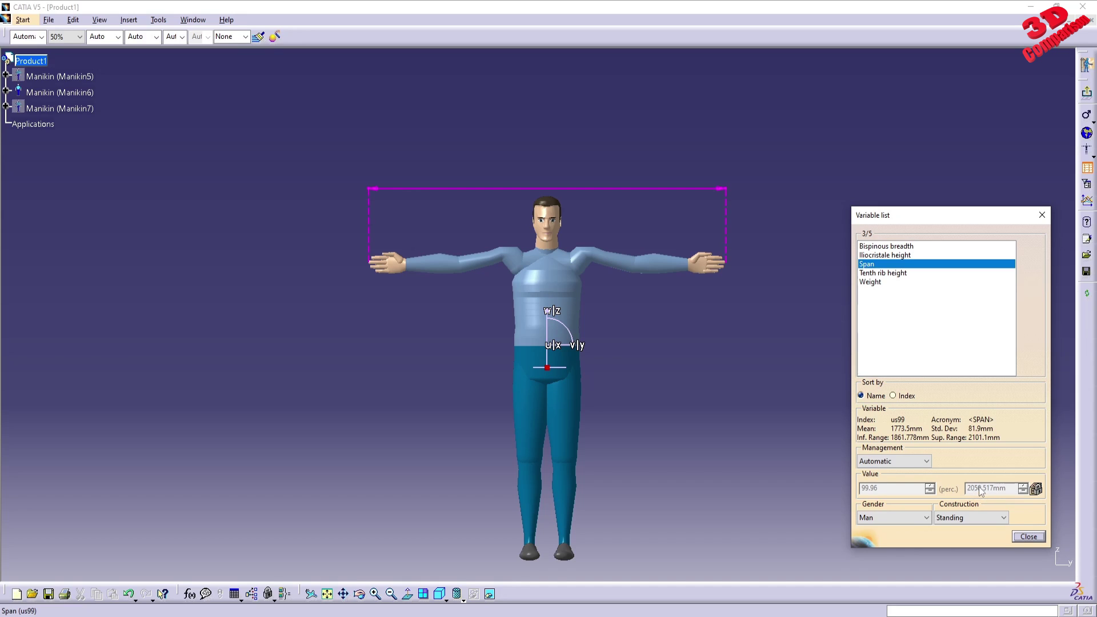
- Look through the tenth rib height, weight and bispinous breadth variables of Manikin6
left_click(889, 274)
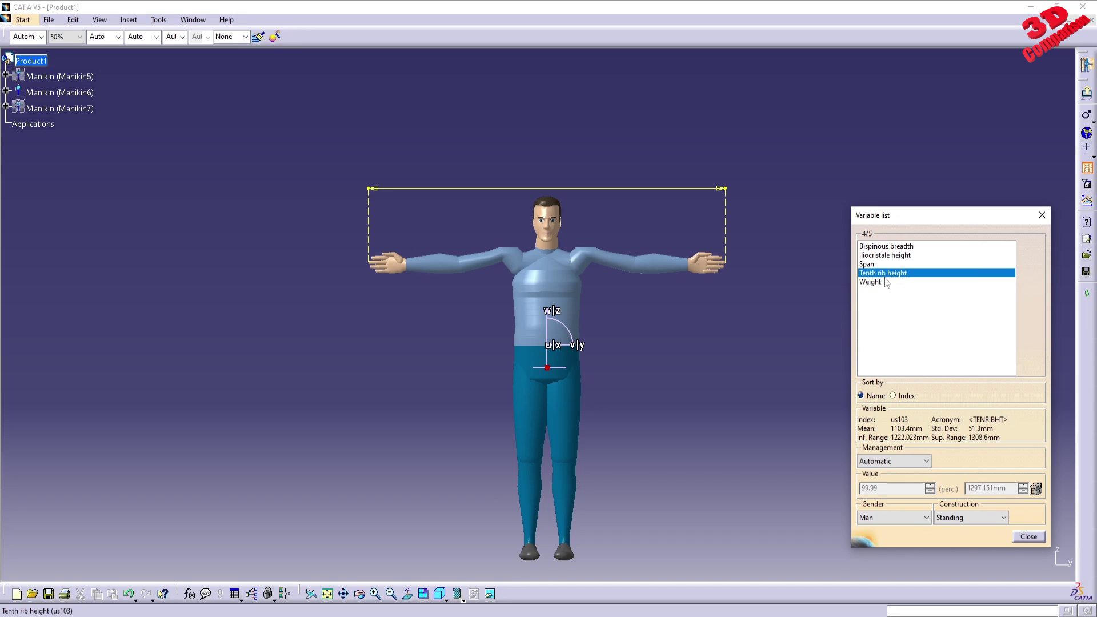
left_click(879, 281)
left_click(889, 246)
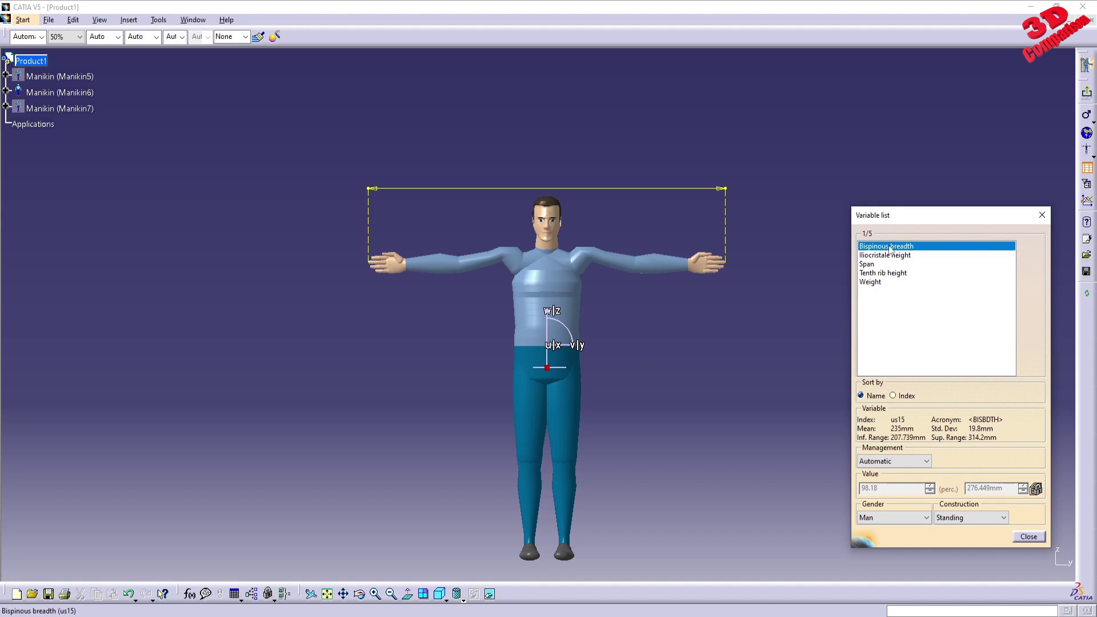
middle_click_drag(638, 290, 625, 309)
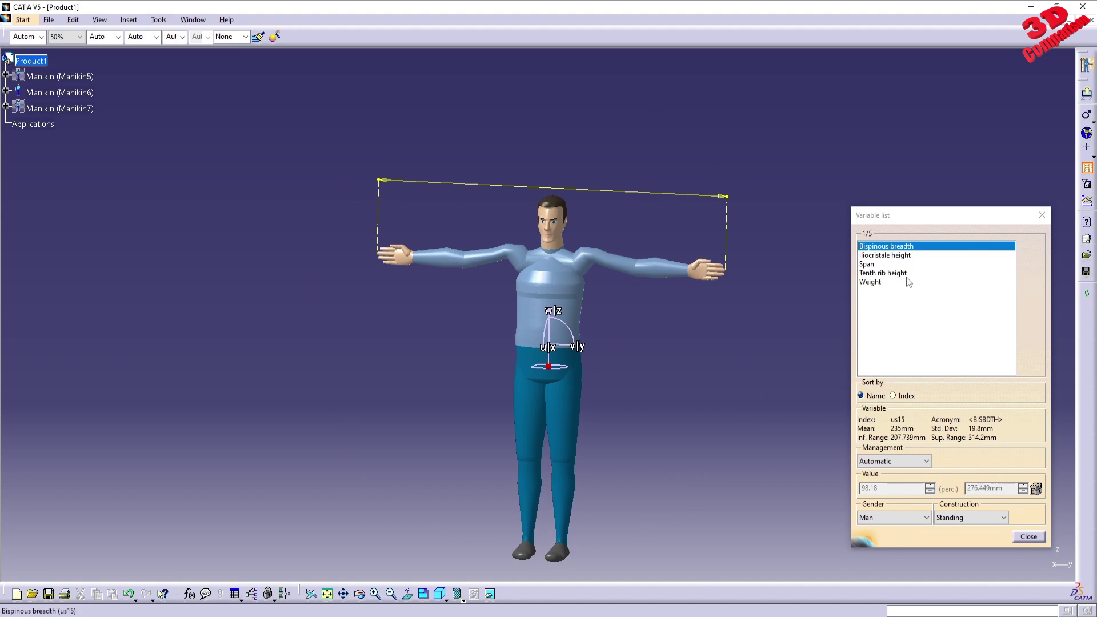
- Switch the bispinous breadth to Manual management and try a value of 100 mm
left_click(898, 249)
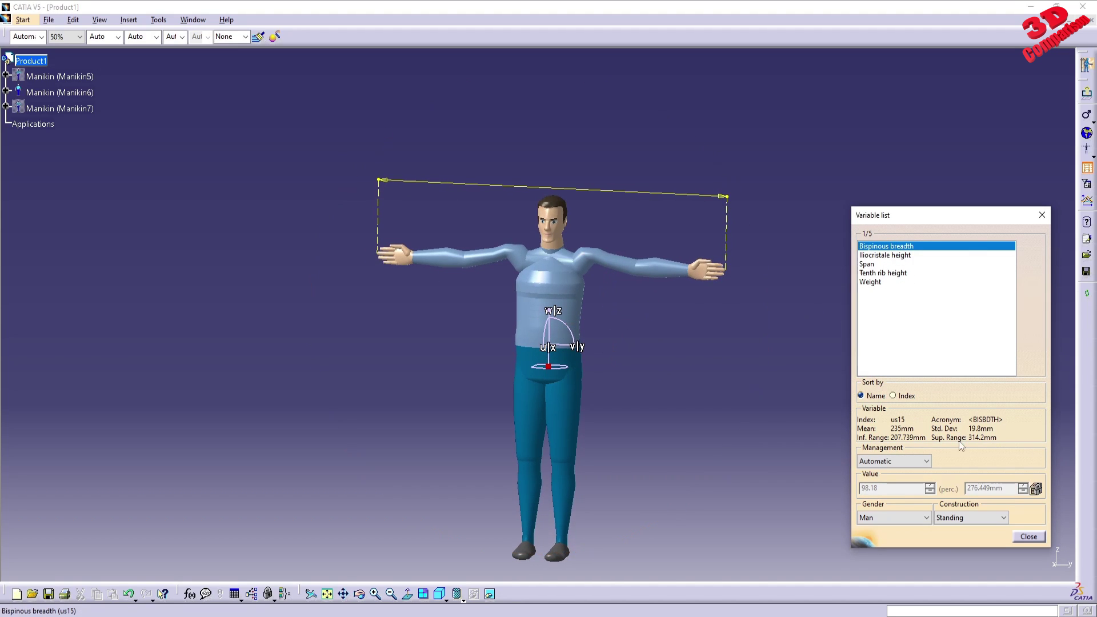
left_click(903, 461)
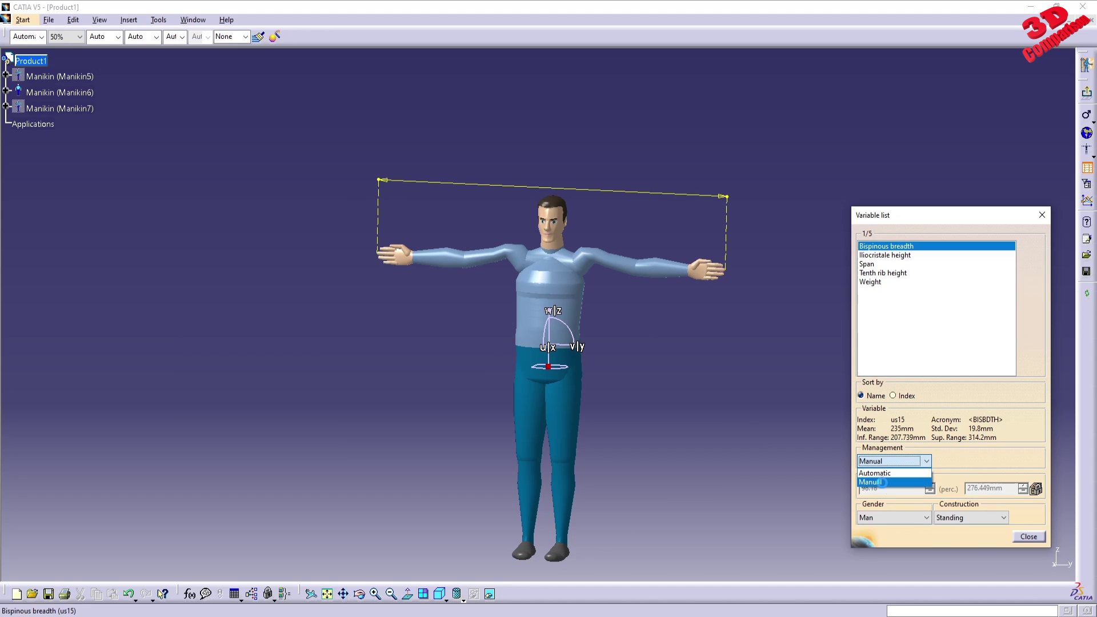
left_click(885, 487)
double_click(988, 488)
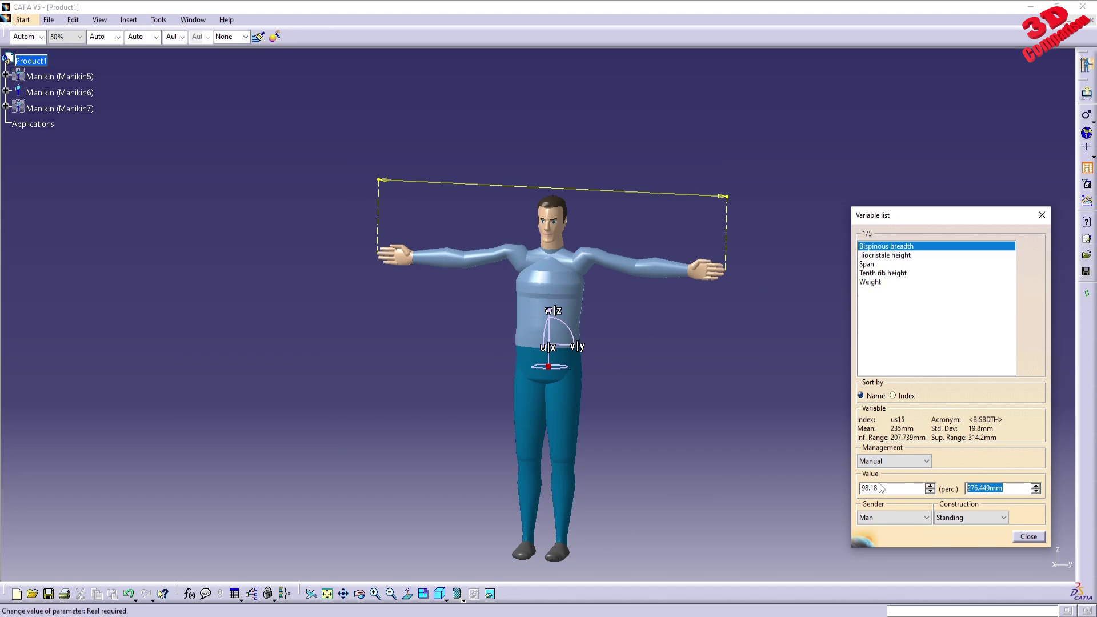
type("100")
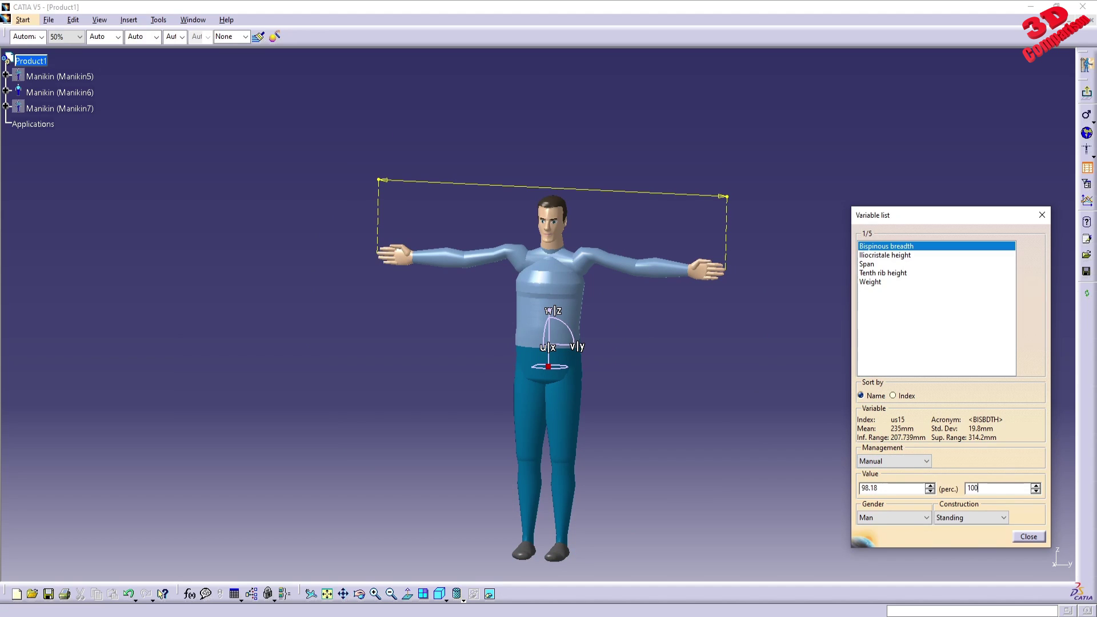
key("Return")
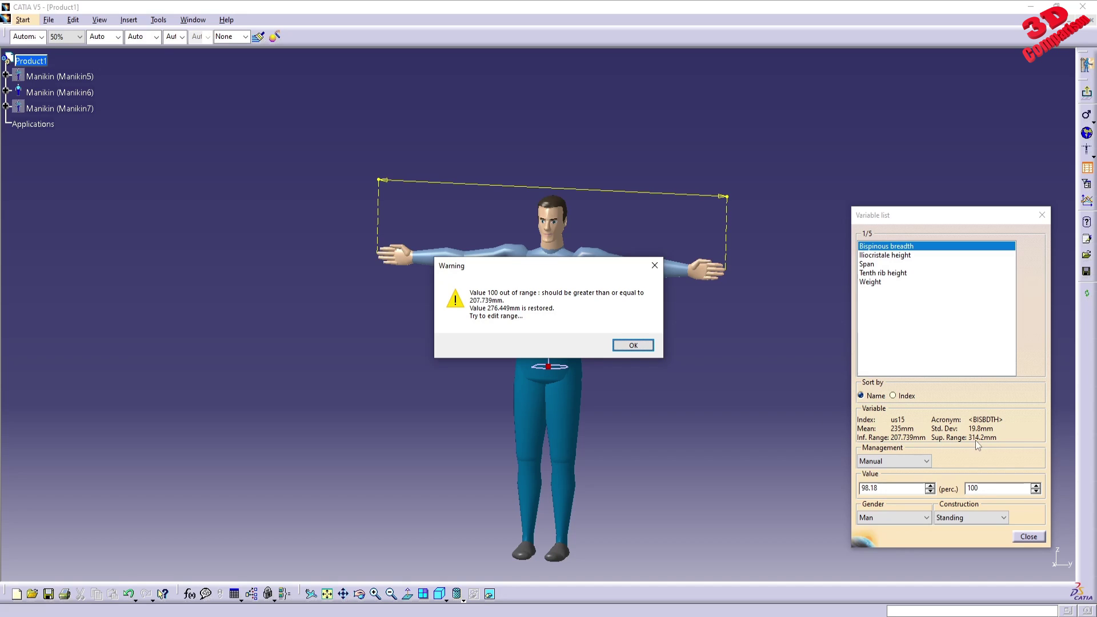
left_click(629, 344)
- Set Manikin6's bispinous breadth to 250 mm and reduce it further to 208 mm
double_click(1015, 490)
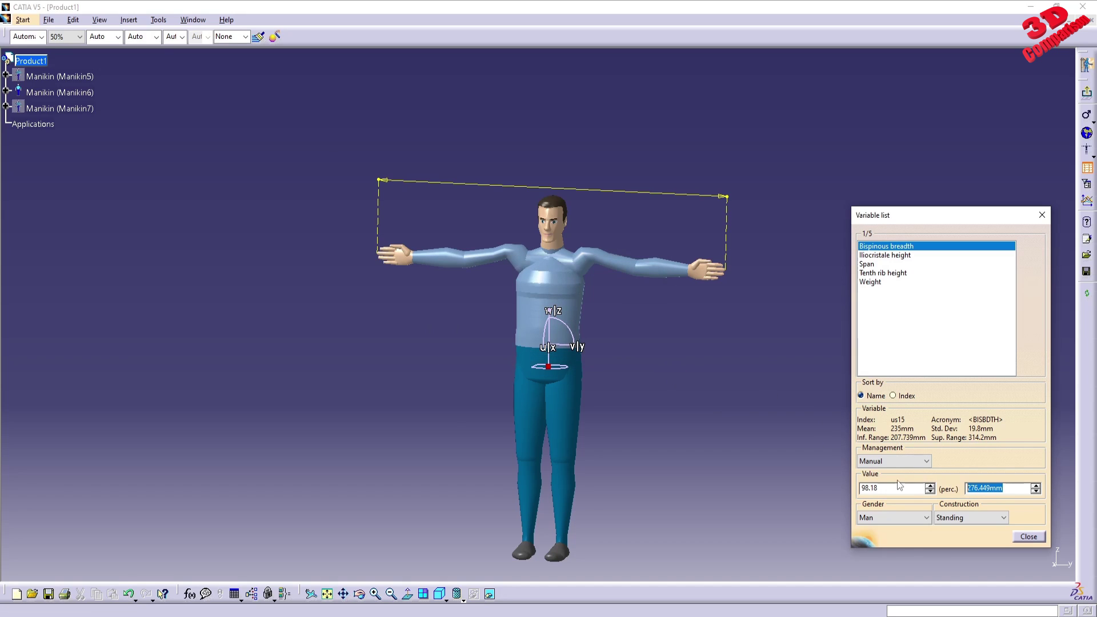
type("250mm")
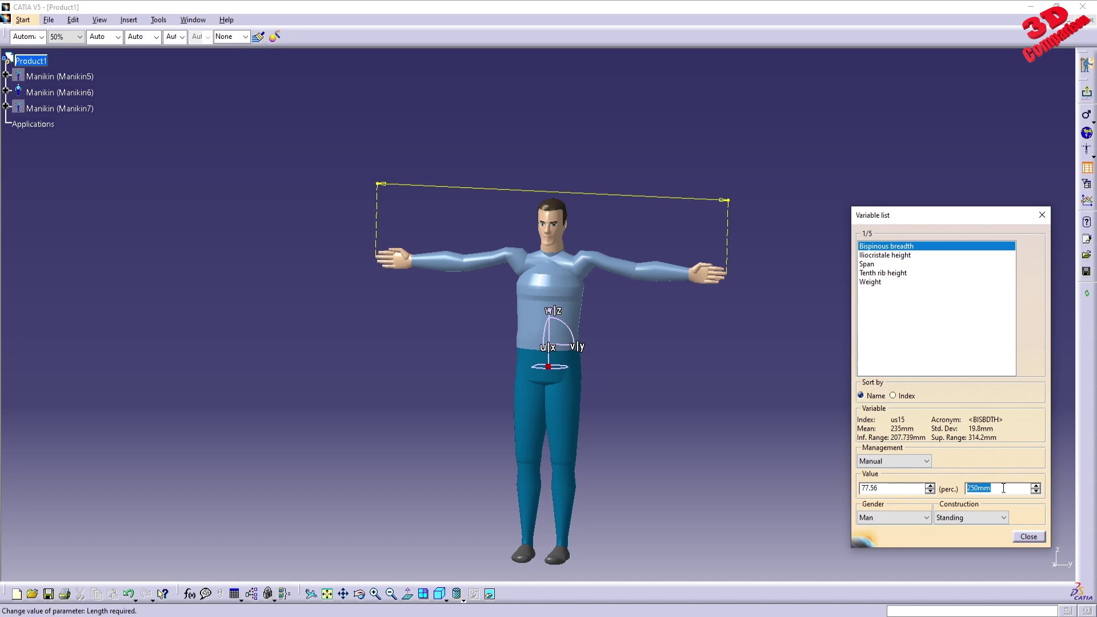
type("207")
key("Return")
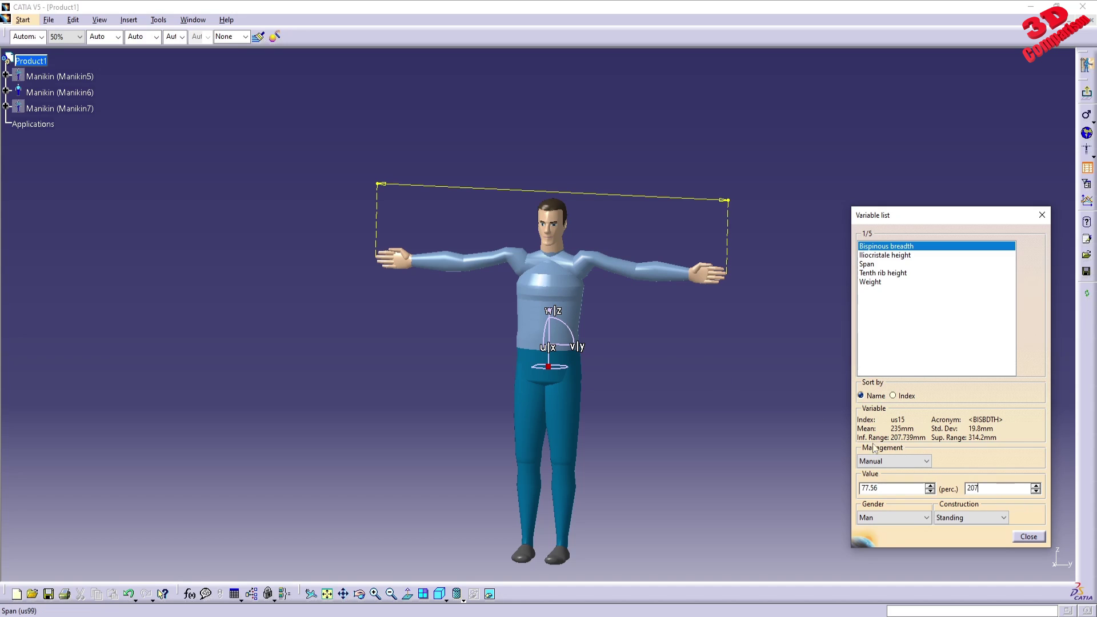
type("8")
key("Return")
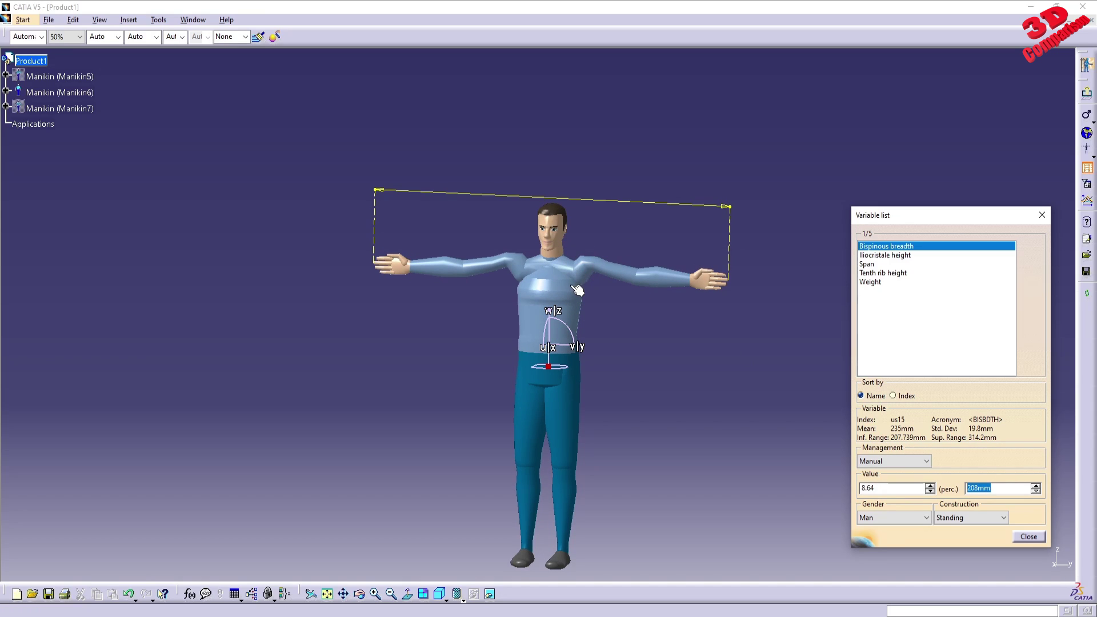
- Check the iliocristale height variable, close the variable list and exit the measurements editor to show all three manikins
left_click(884, 255)
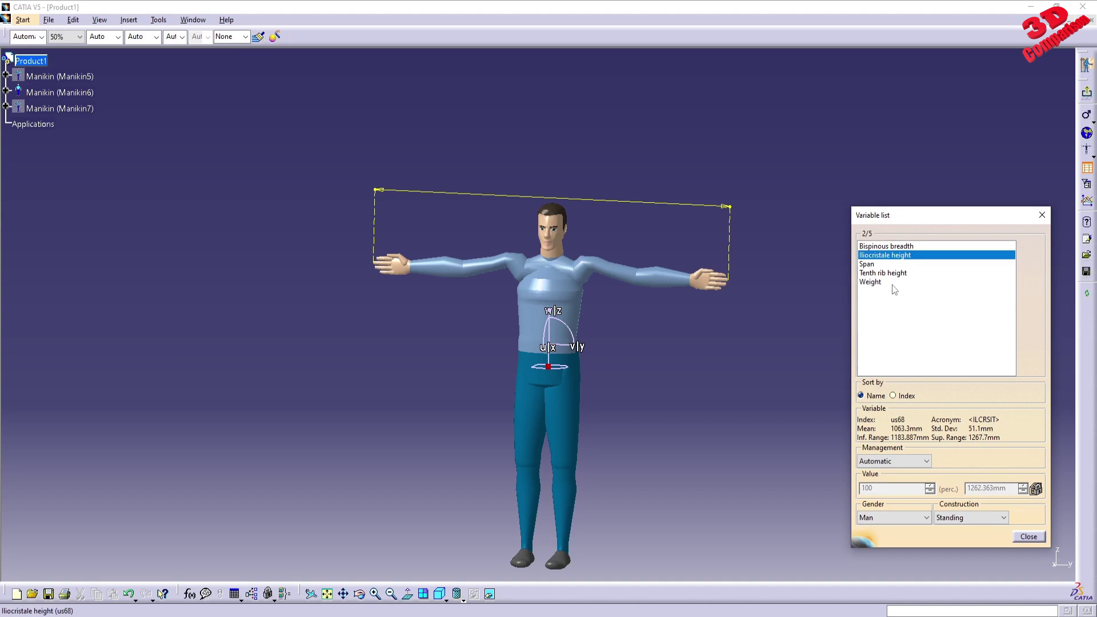
left_click(1028, 536)
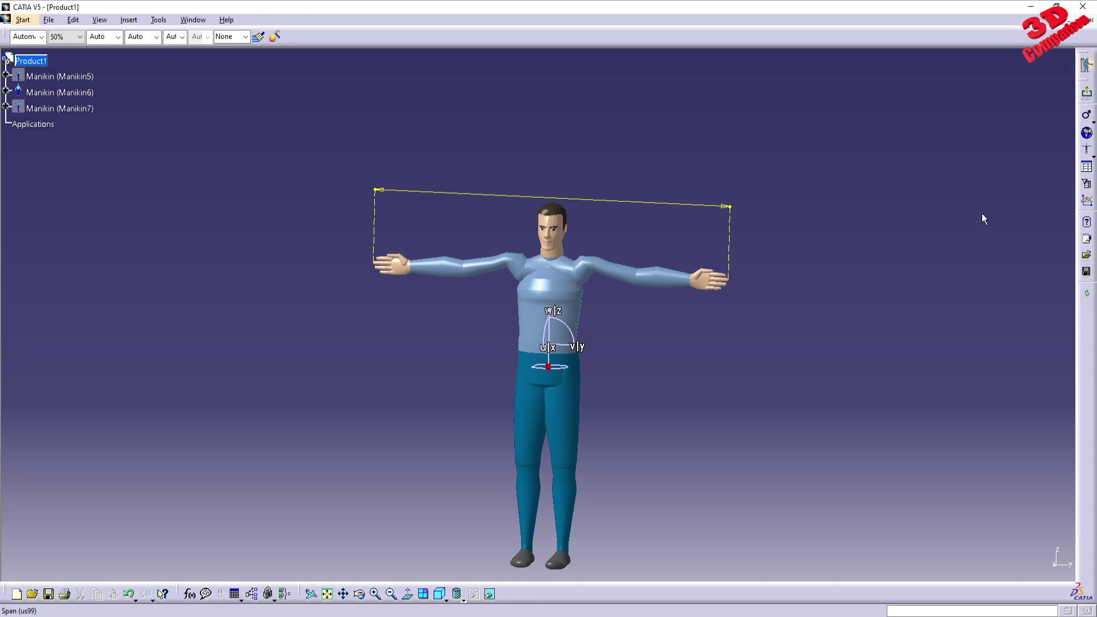
left_click(1087, 96)
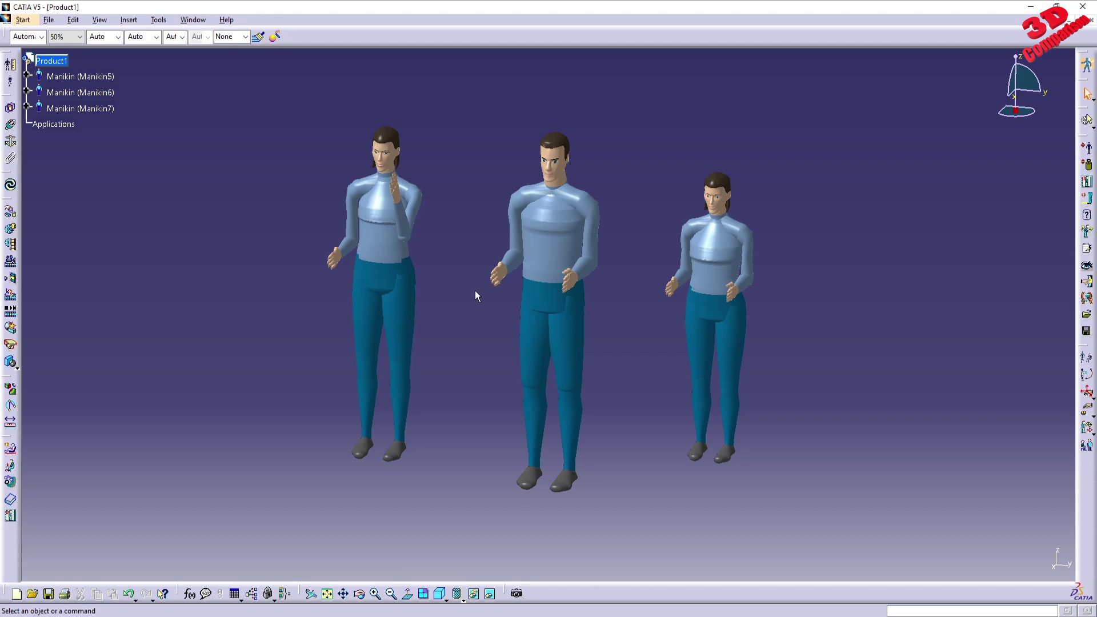
left_click_drag(481, 277, 27, 53)
left_click(194, 254)
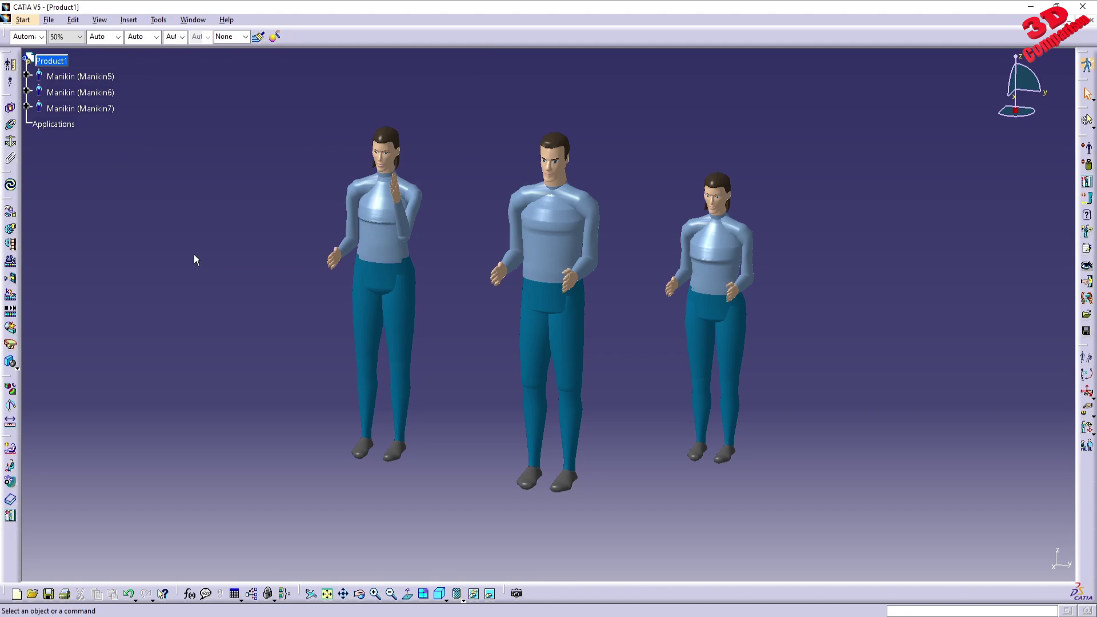